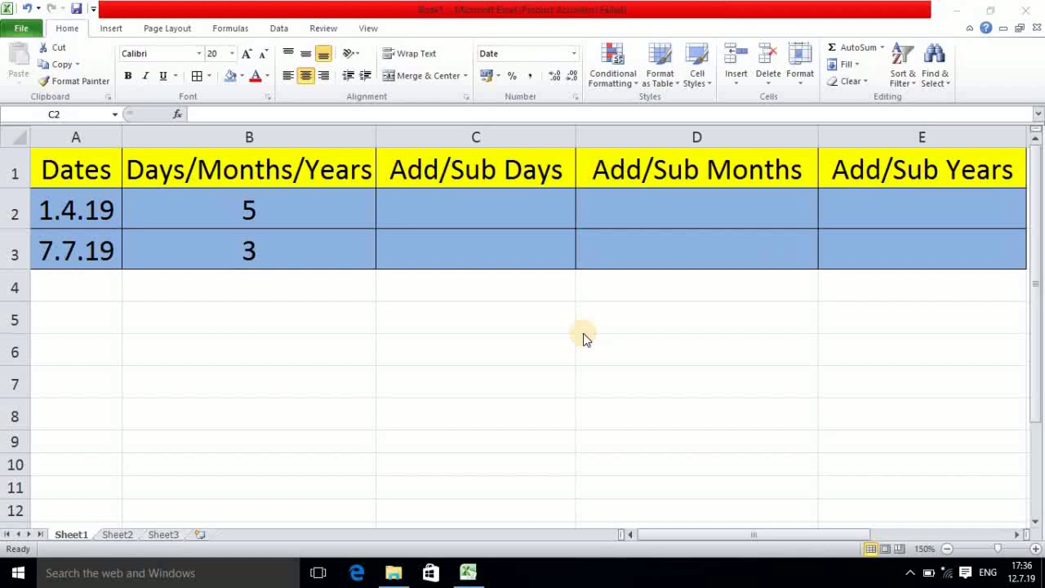
Enter =A2+B2 in C2 and fill it down to C3, giving 6.4.19 and 10.7.19.
click(464, 196)
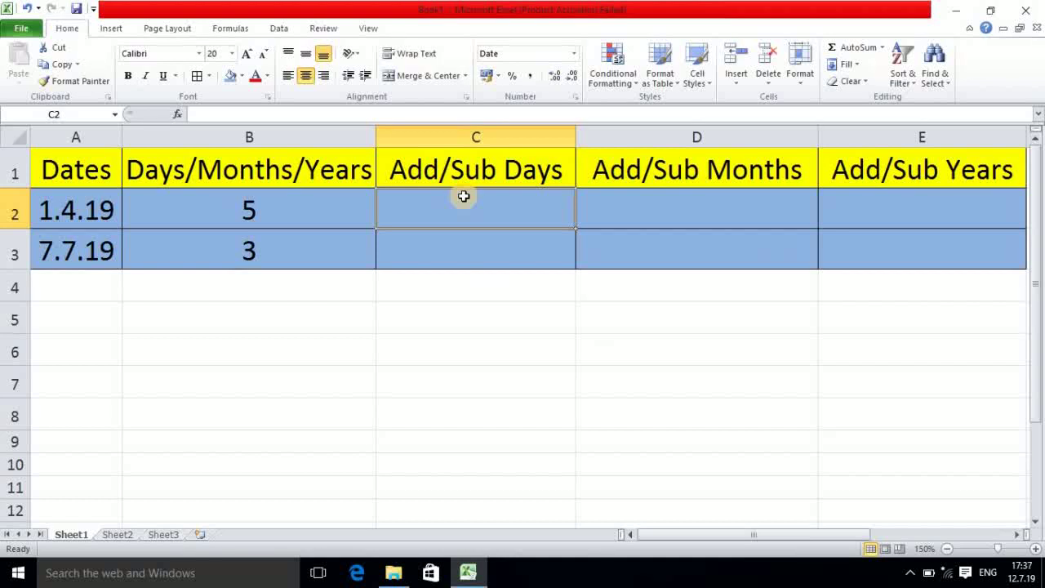
text(=)
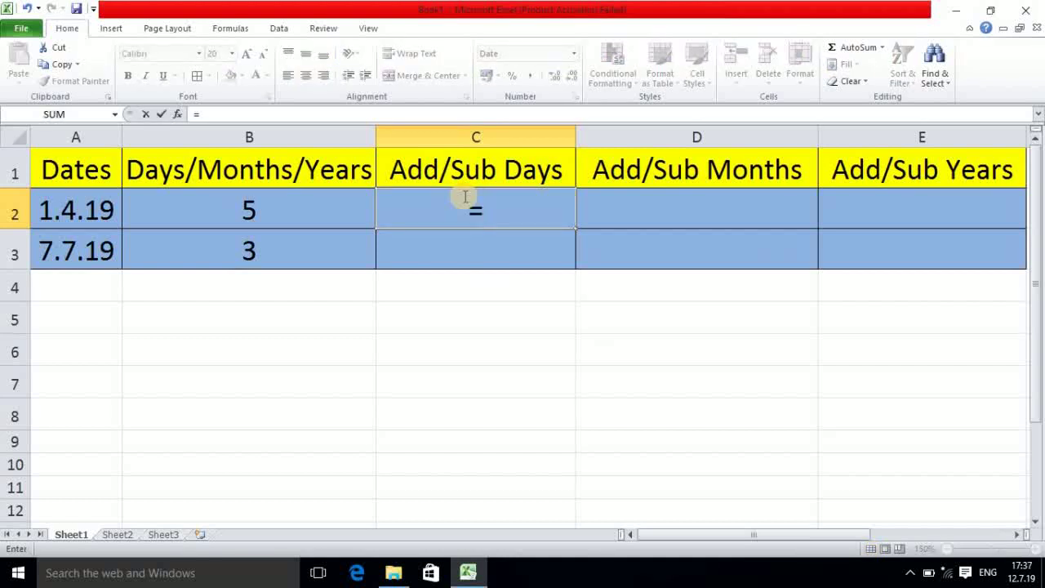
click(94, 209)
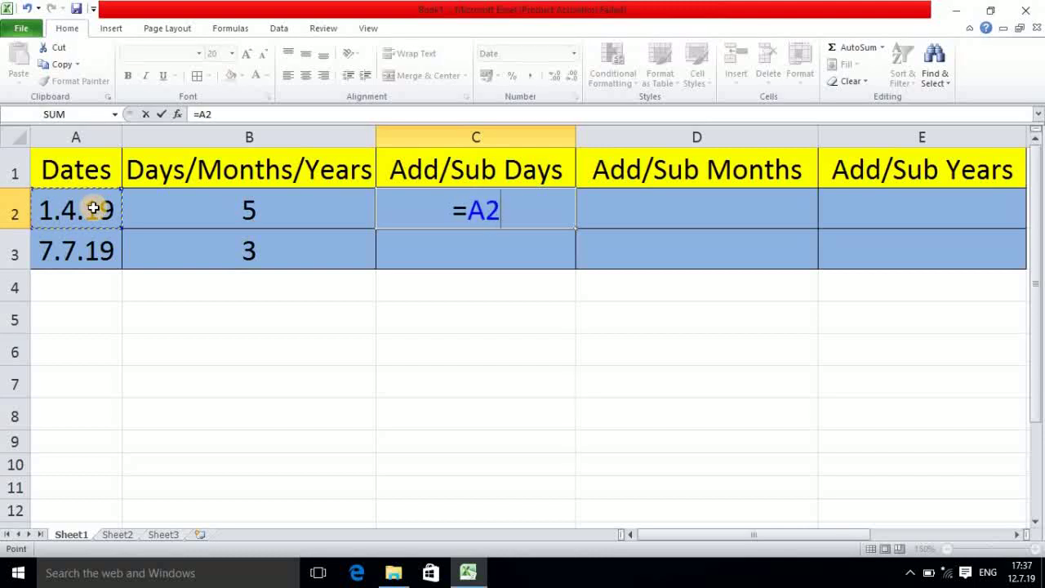
text(+)
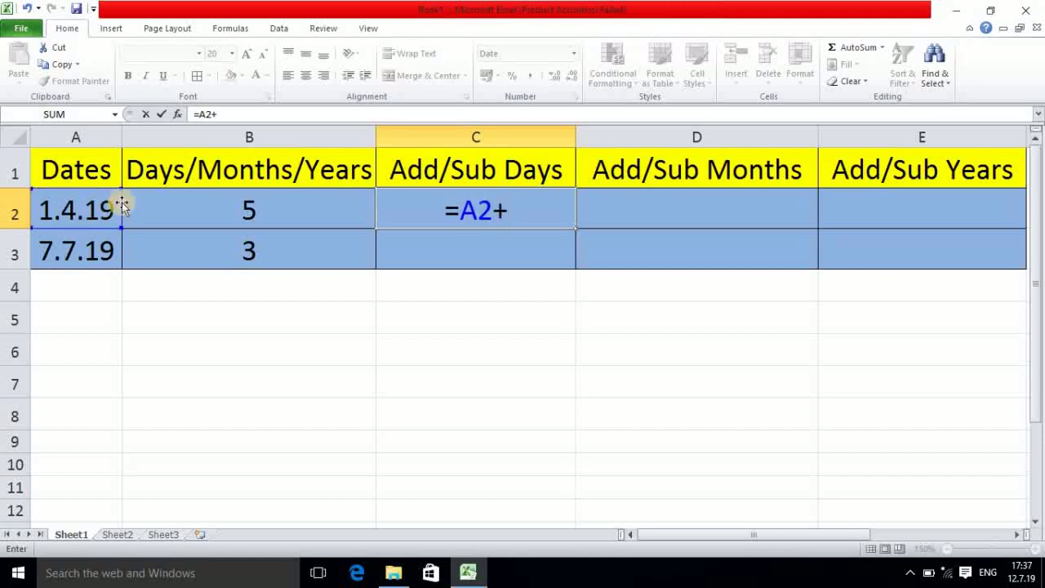
click(272, 212)
key(Return)
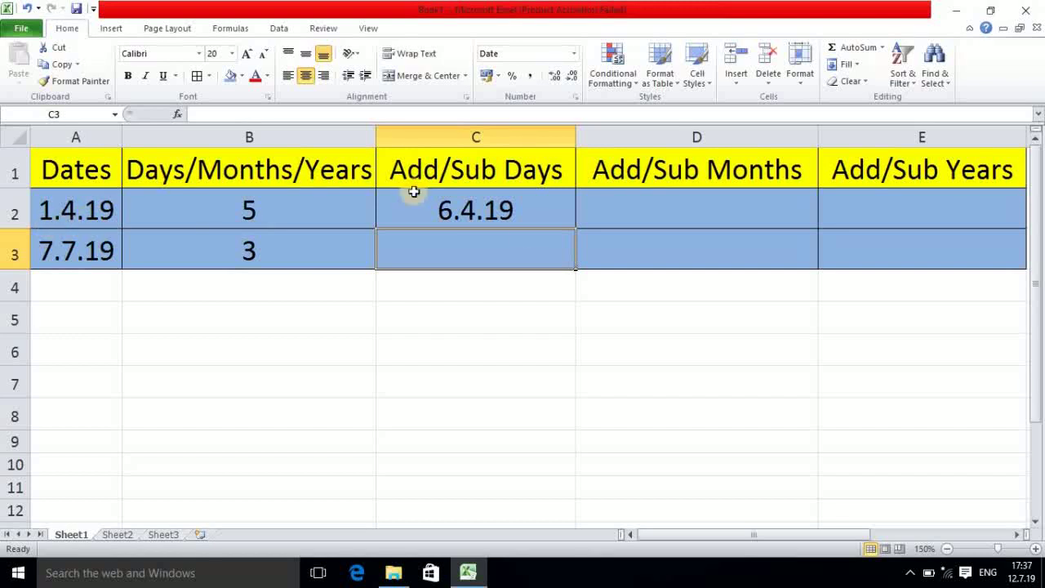
click(563, 219)
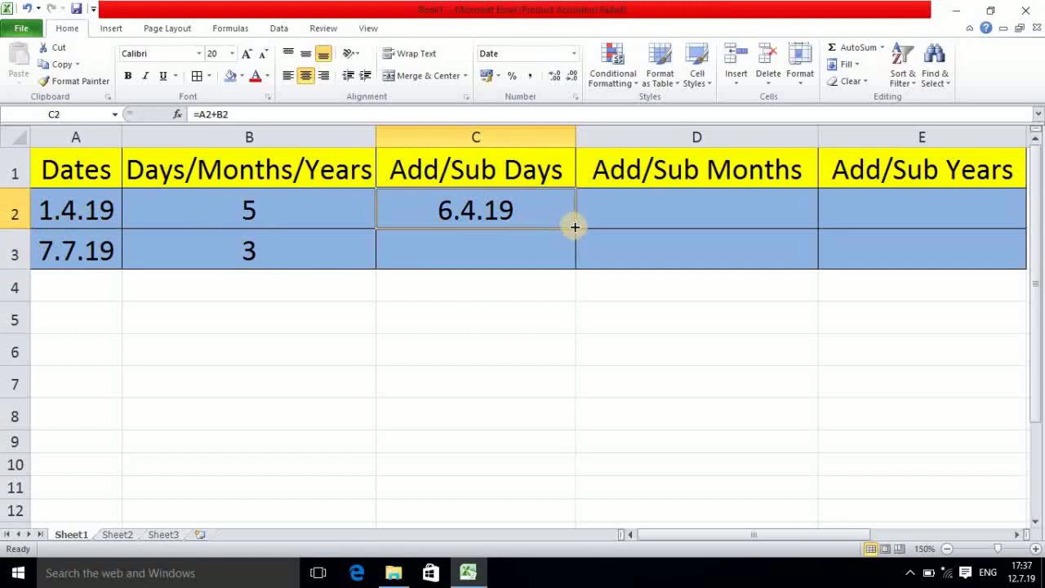
drag(575, 227, 572, 263)
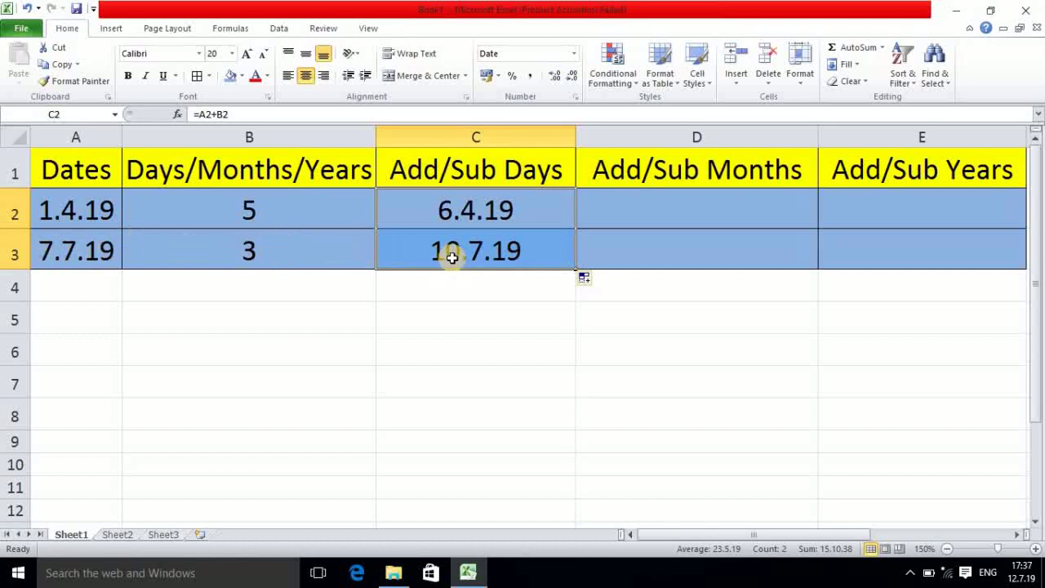
Clear the day-addition formulas from C2 and C3.
click(510, 212)
key(Delete)
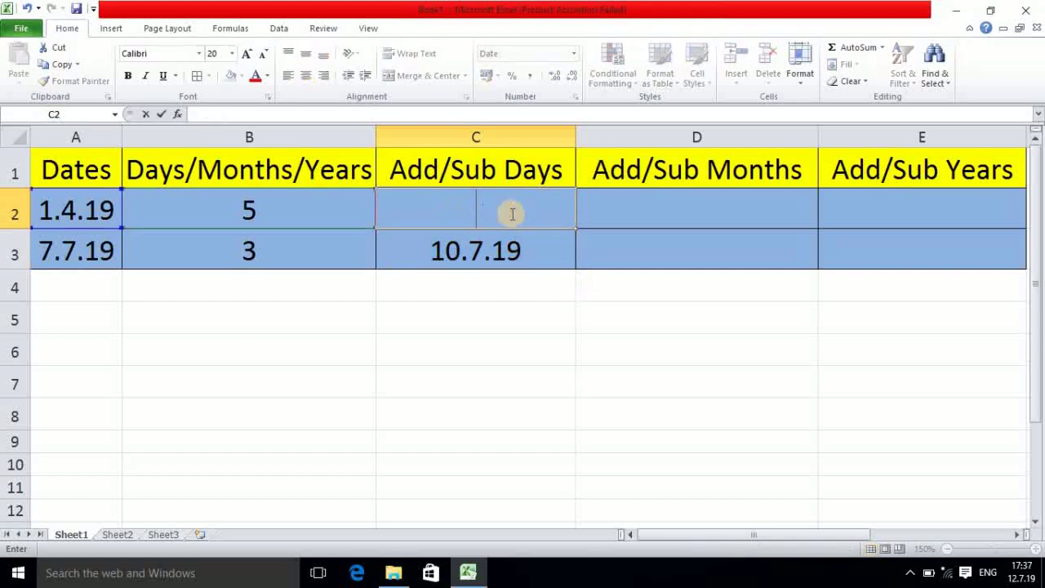
click(547, 252)
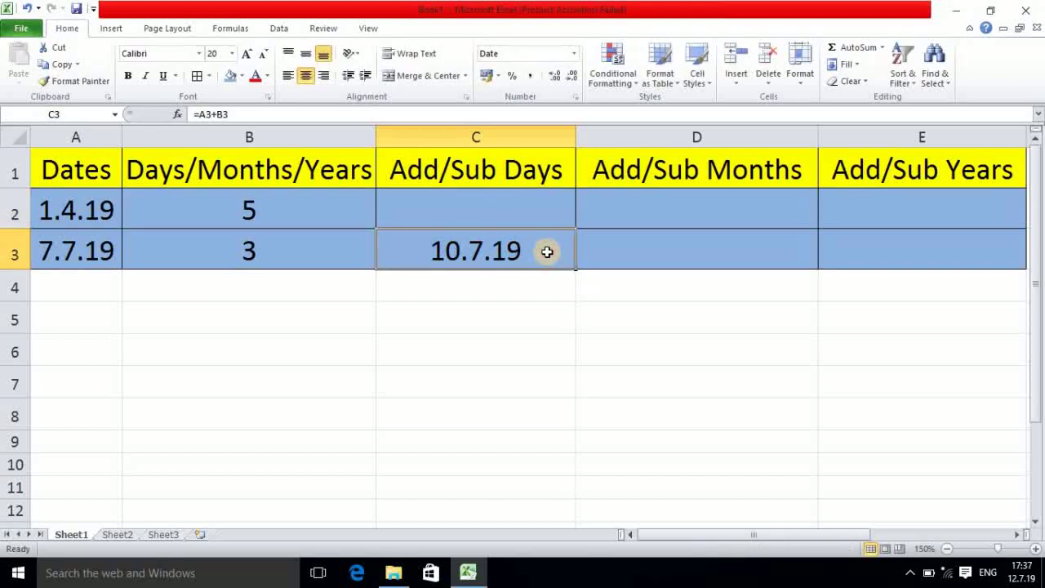
key(Delete)
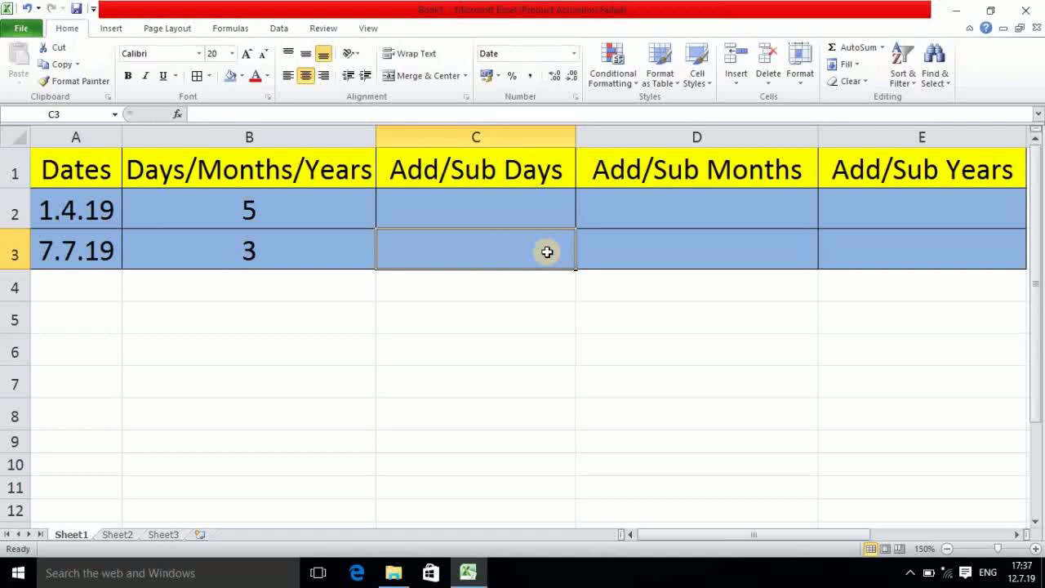
Enter =A2-B2 in C2 and fill it down to C3, giving 27.3.19 and 4.7.19.
click(509, 213)
text(=)
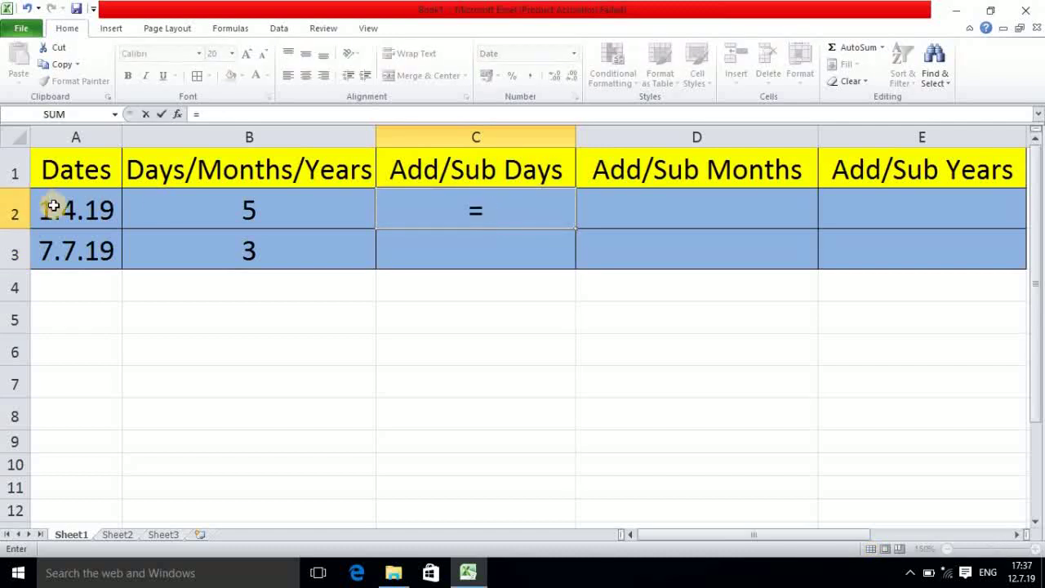
click(71, 210)
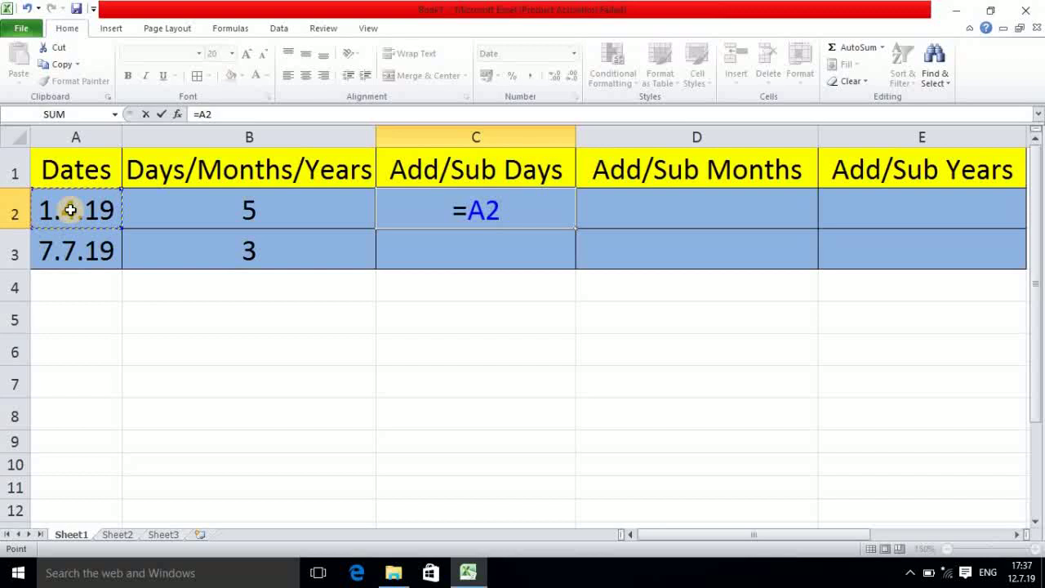
text(-)
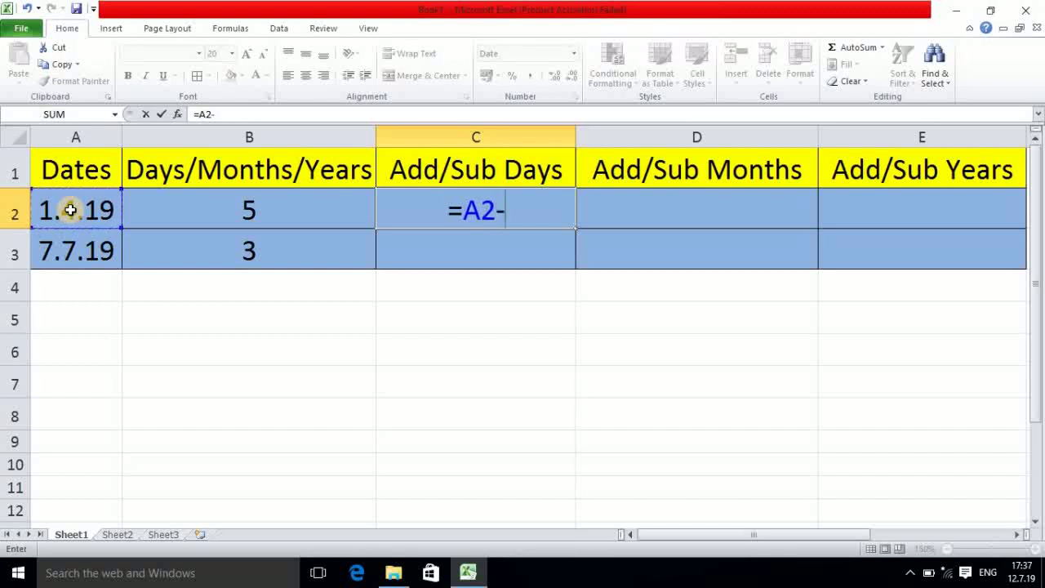
click(248, 213)
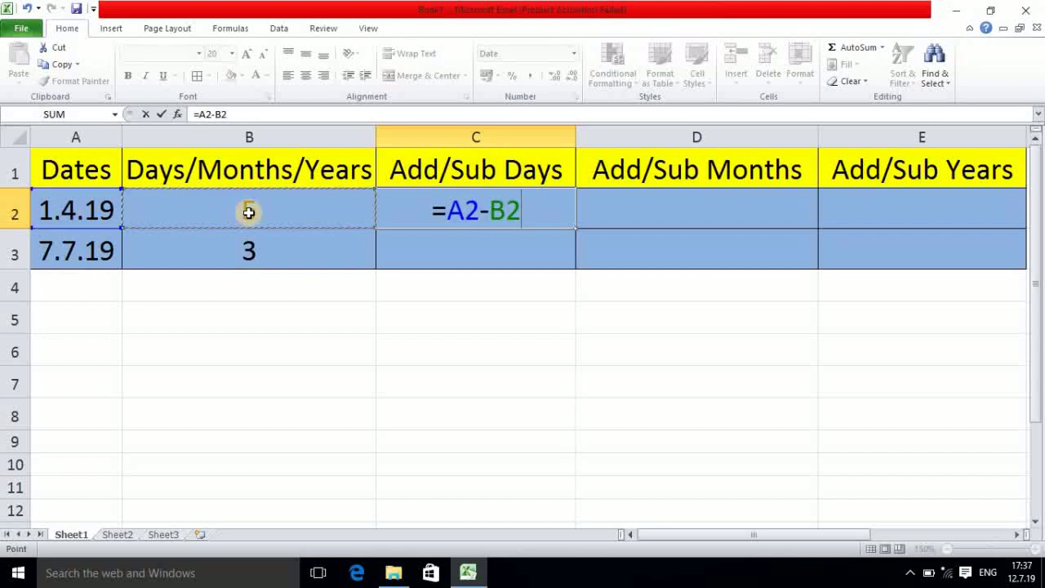
key(Return)
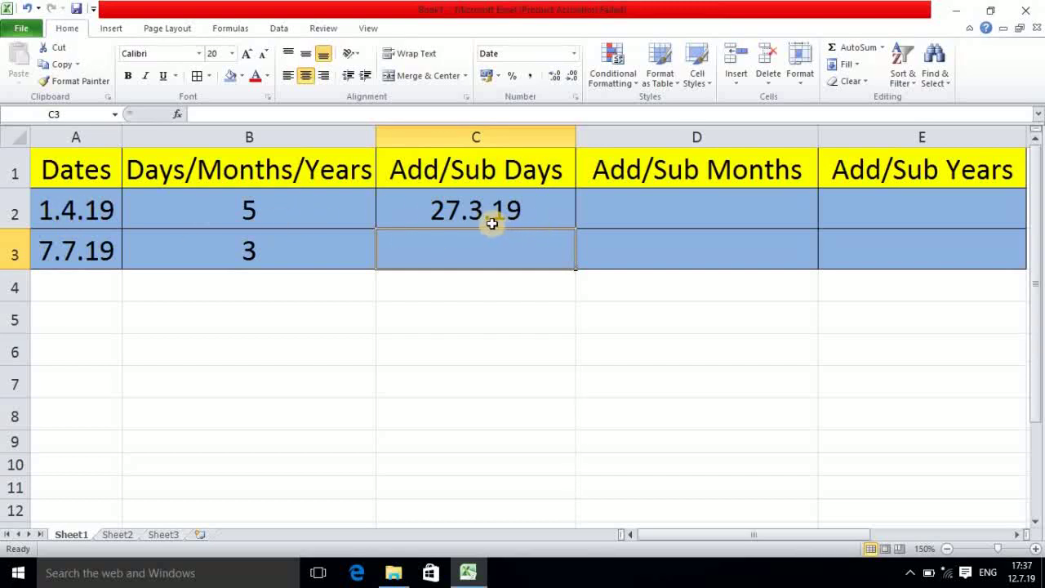
click(541, 215)
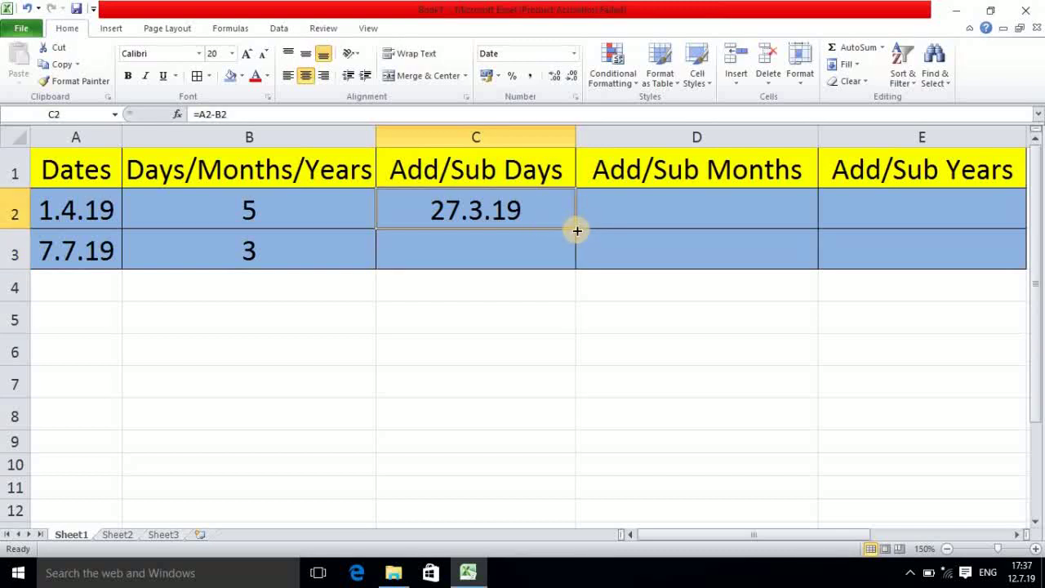
drag(577, 231, 571, 263)
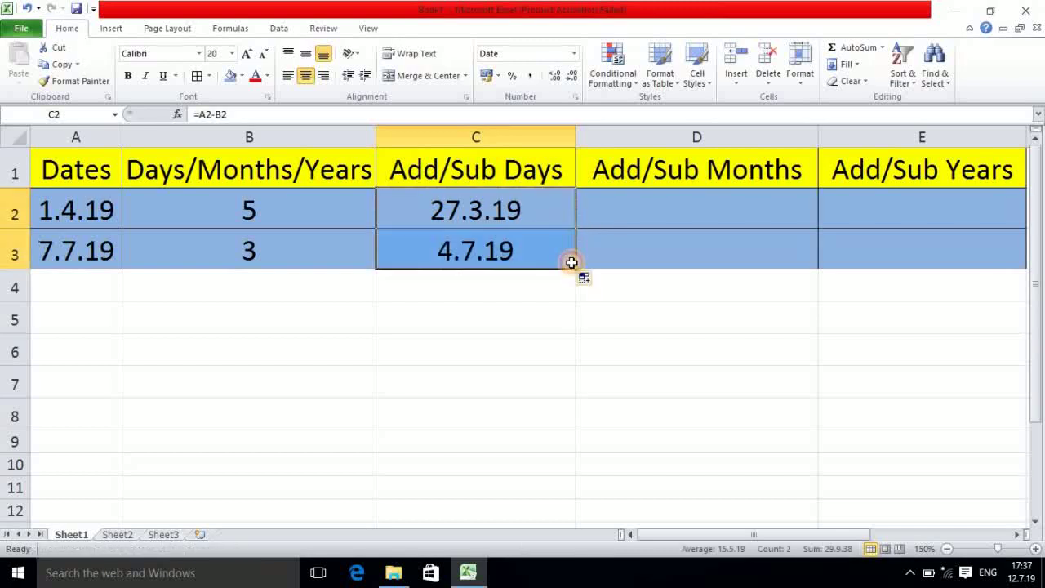
Enter =EDATE(A2,B2) in D2 and fill it down to D3, giving 1.9.19 and 7.10.19.
click(683, 207)
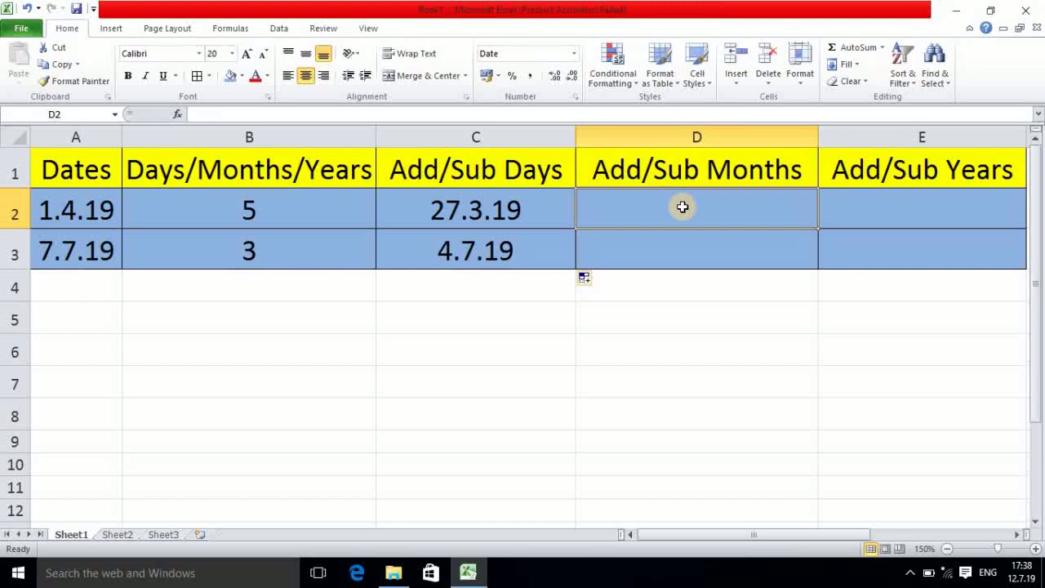
text(=edat)
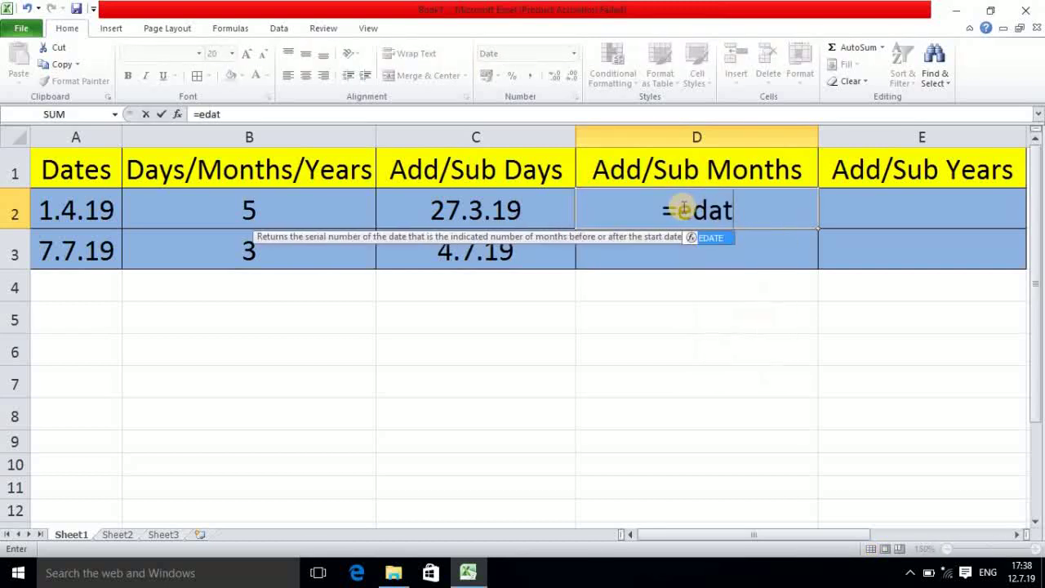
text(e()
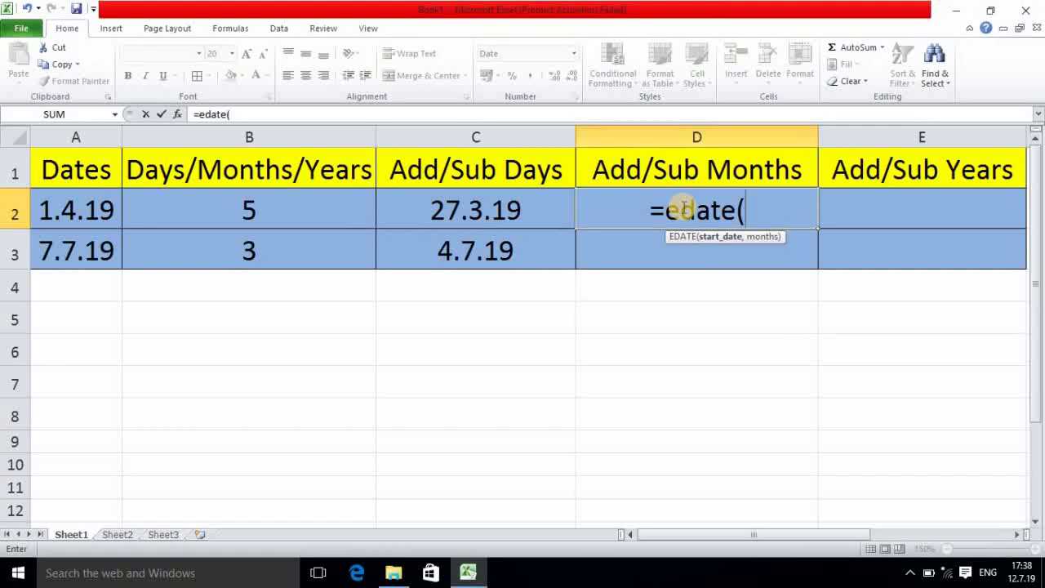
click(80, 220)
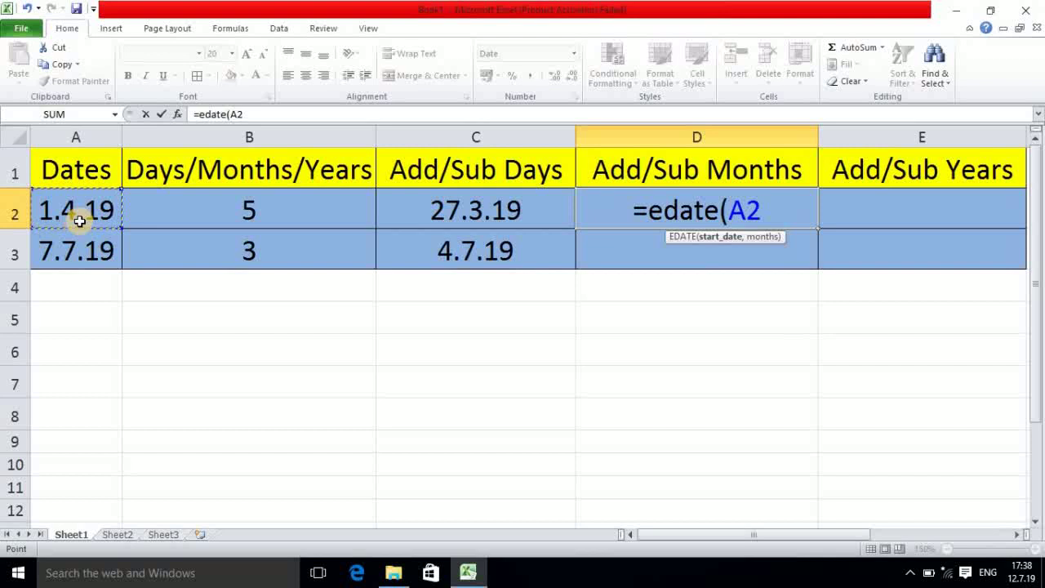
text(,)
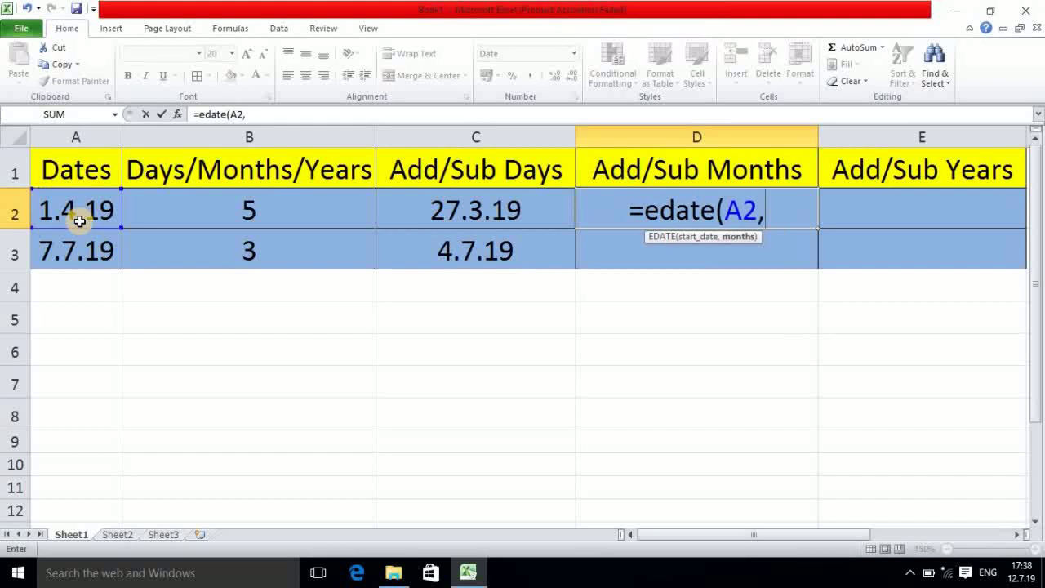
click(249, 212)
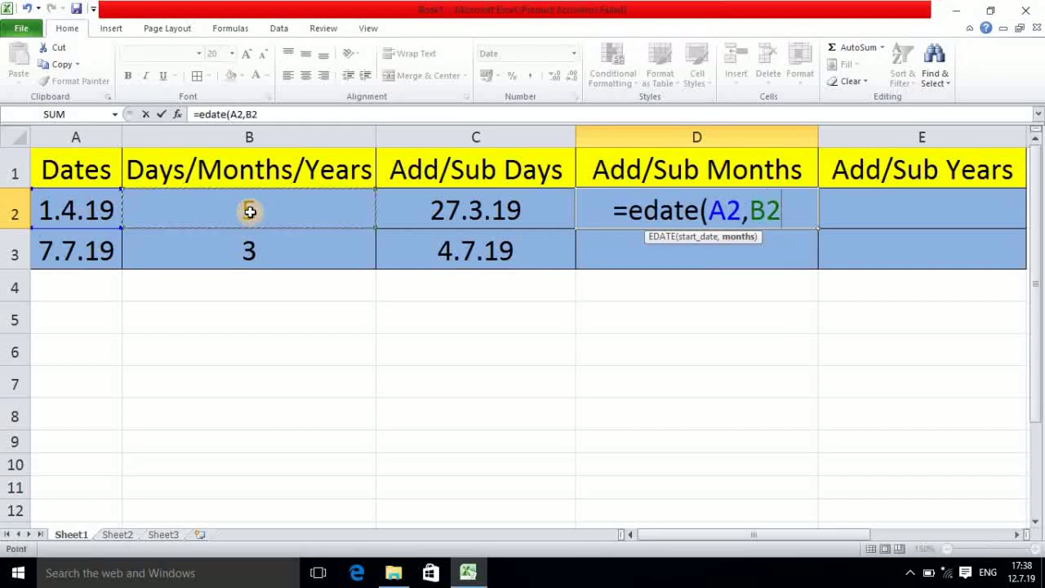
text())
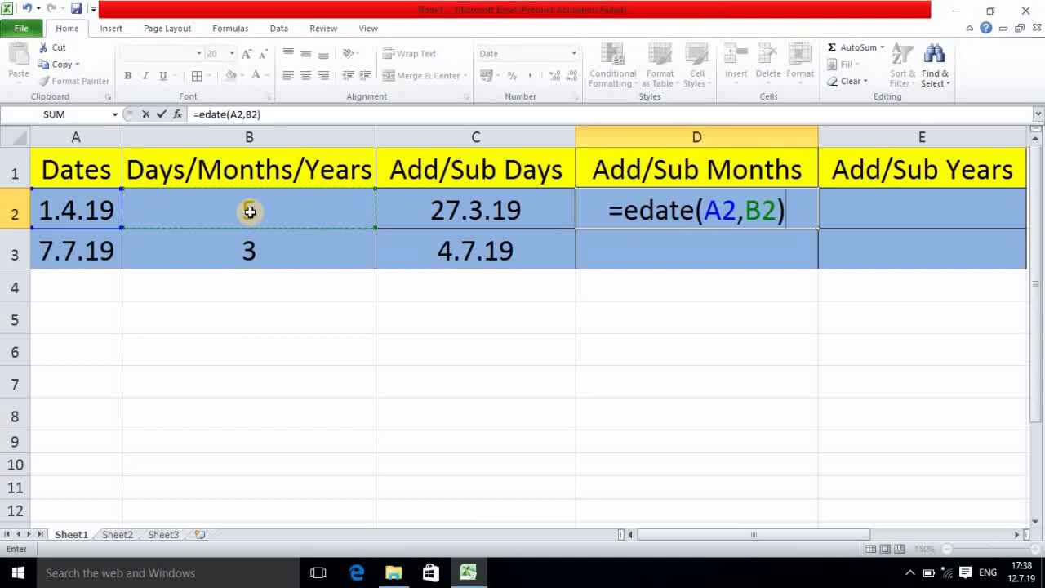
key(Return)
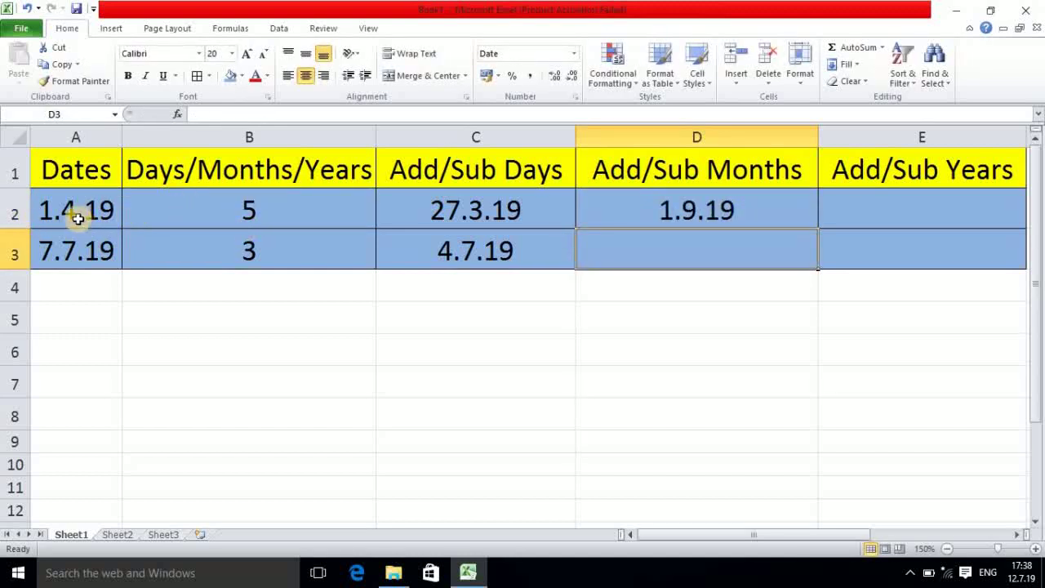
click(769, 209)
drag(819, 231, 813, 259)
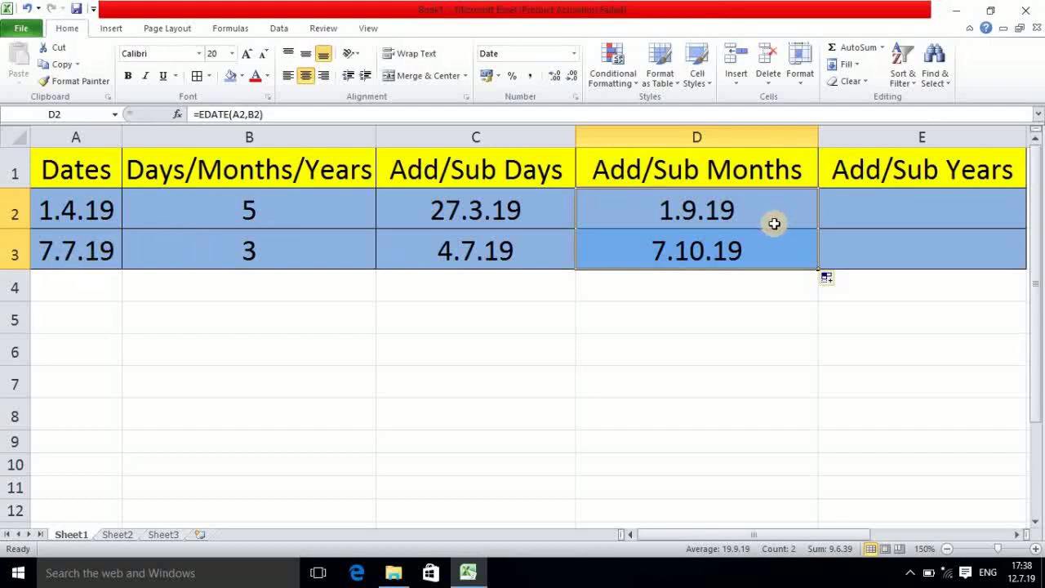
Replace D2 with =EDATE(A2,-B2) and fill it to D3, giving 1.11.18 and 7.4.19.
click(733, 210)
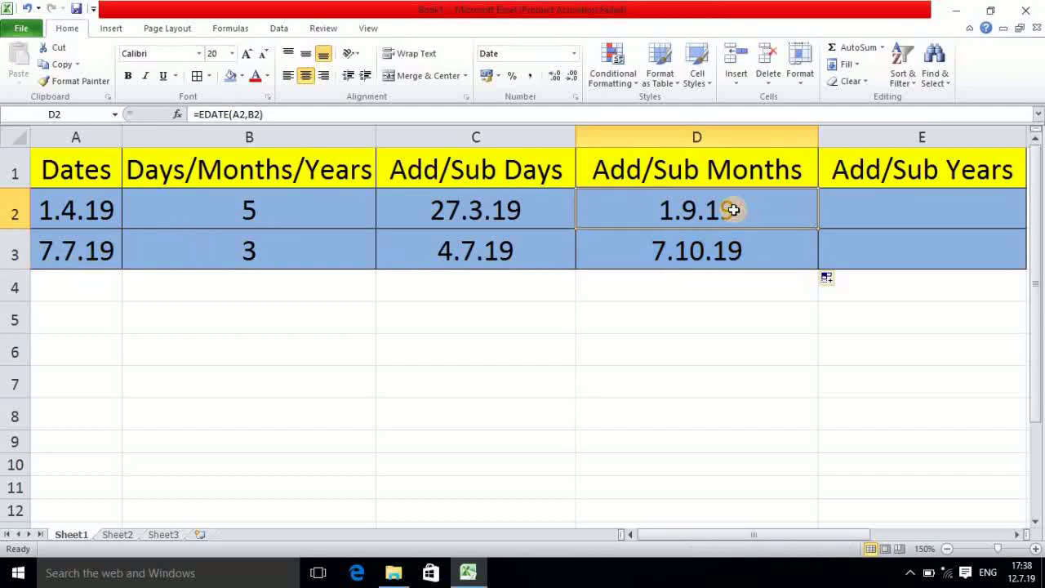
key(BackSpace)
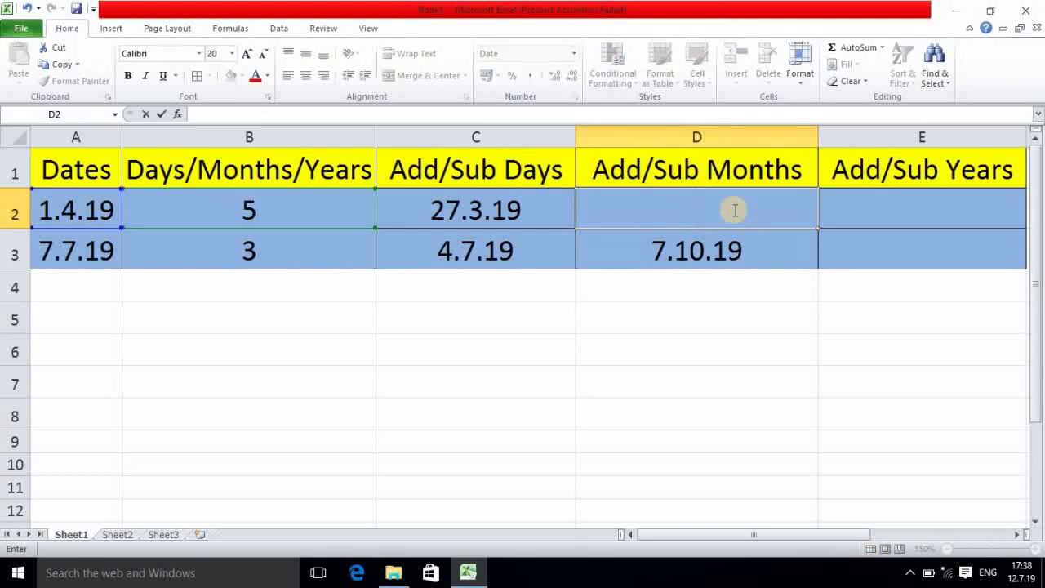
text(=edate)
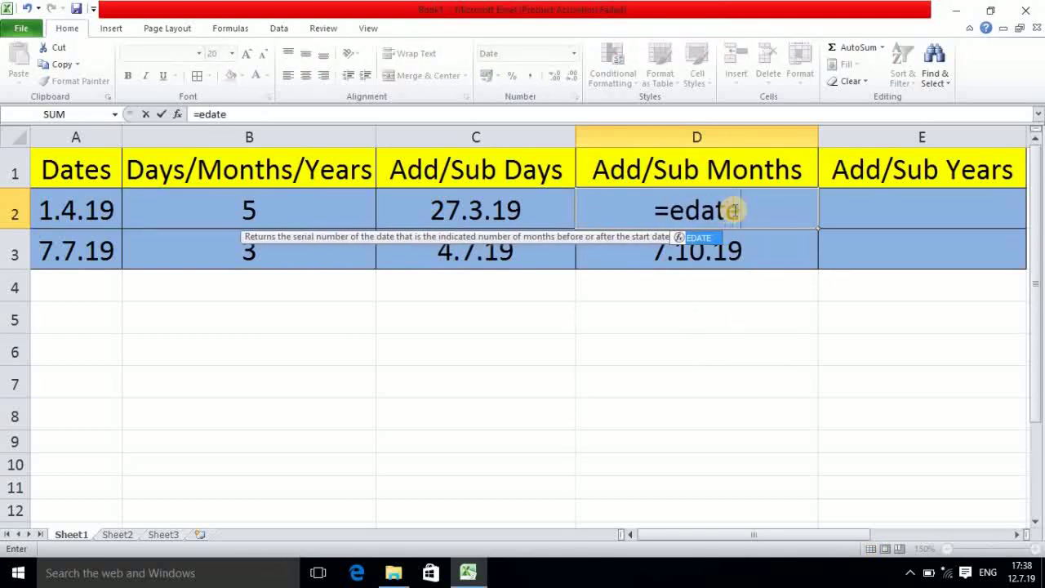
text(()
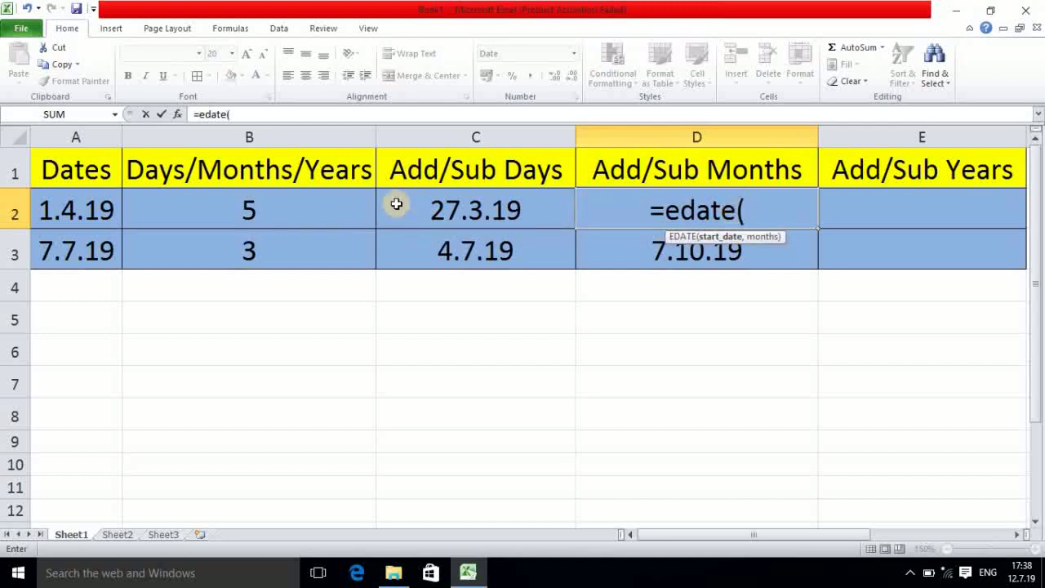
click(49, 214)
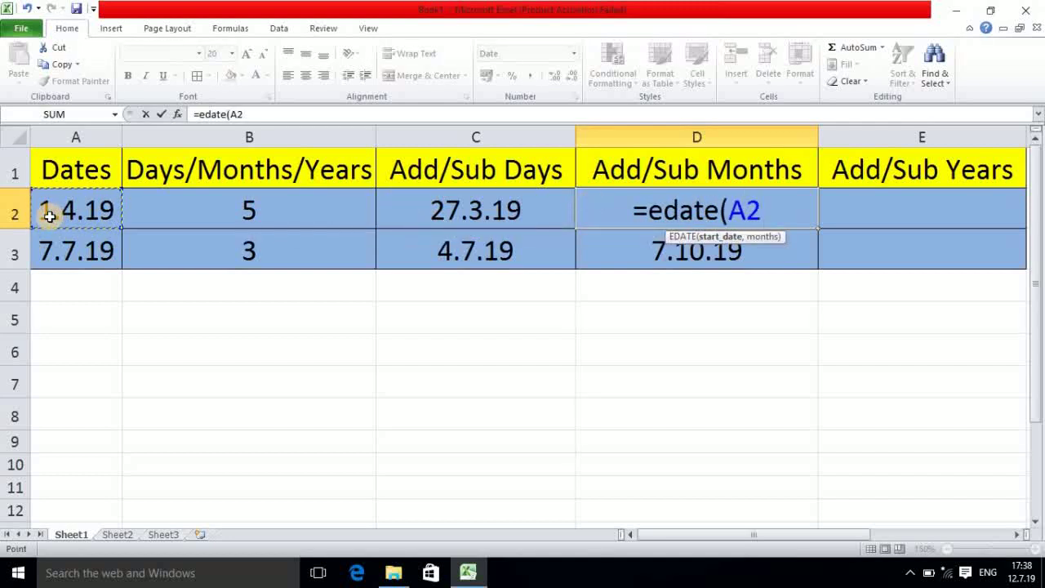
text(,)
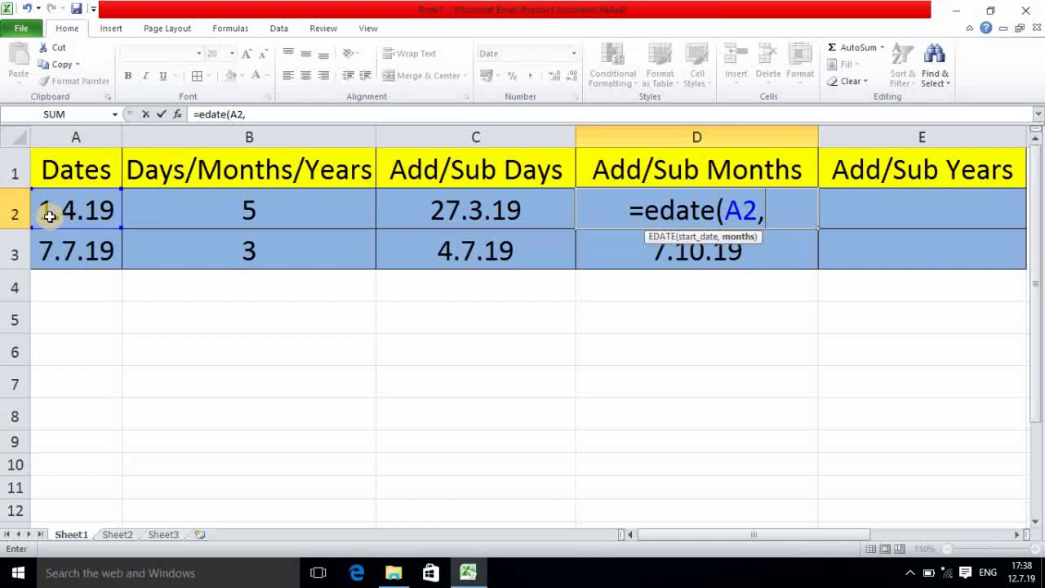
text(-)
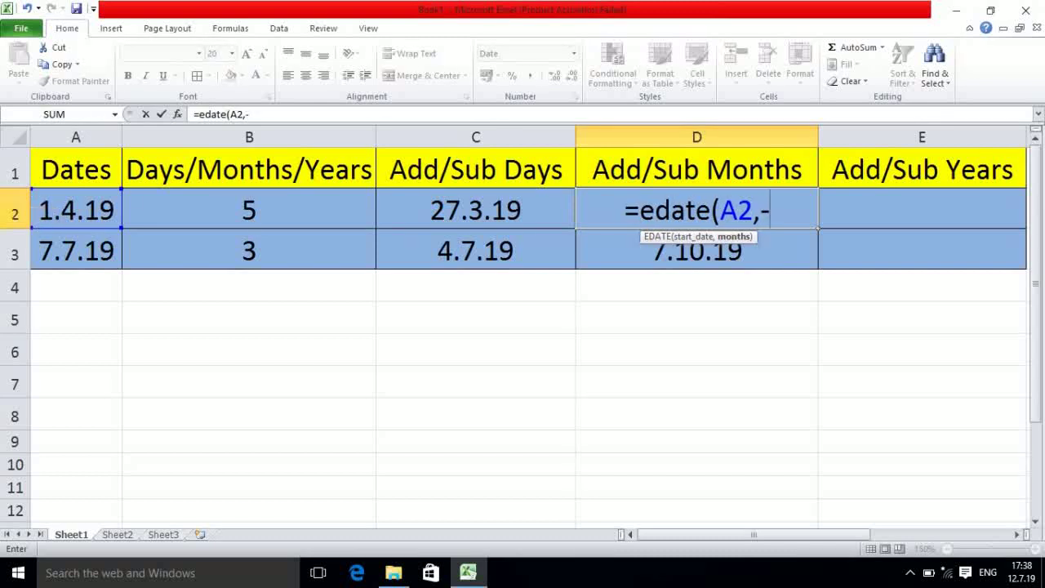
click(267, 216)
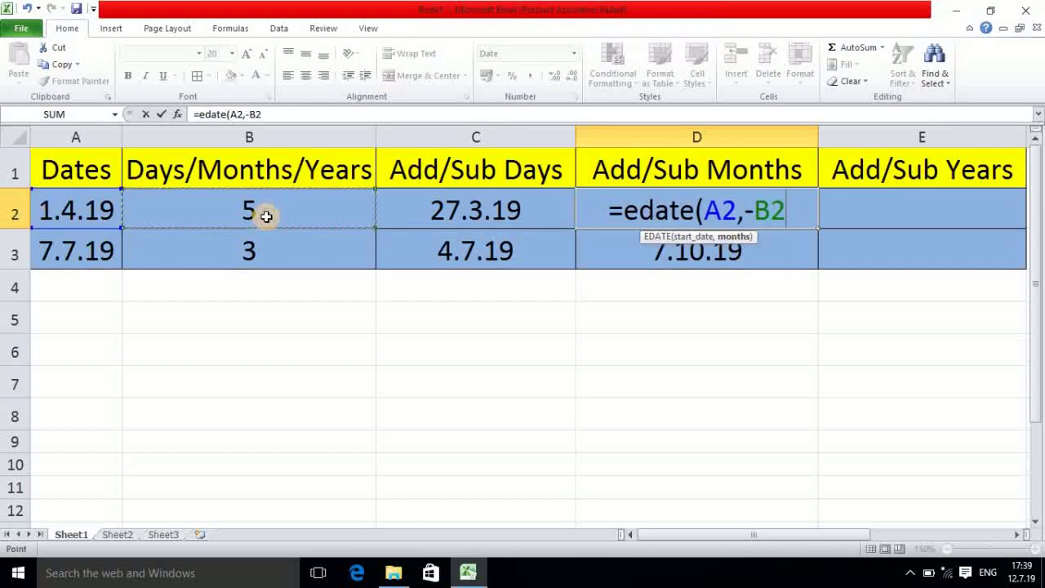
text())
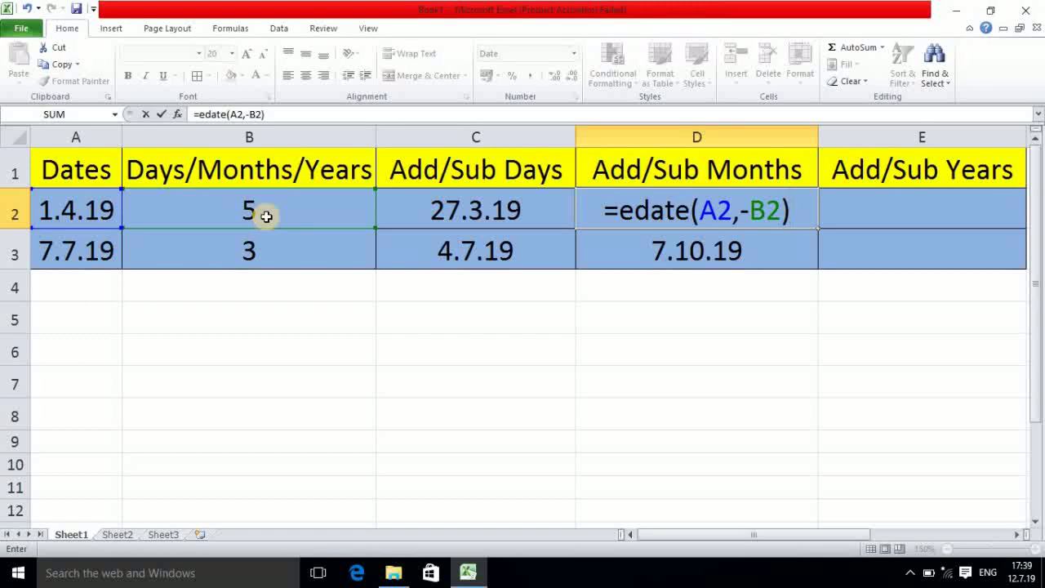
key(Return)
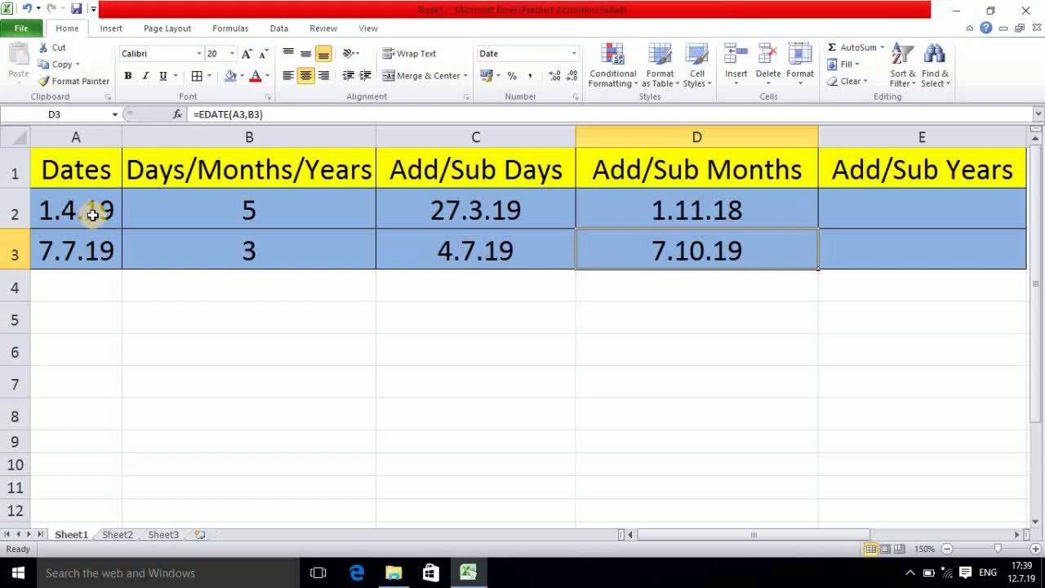
click(701, 212)
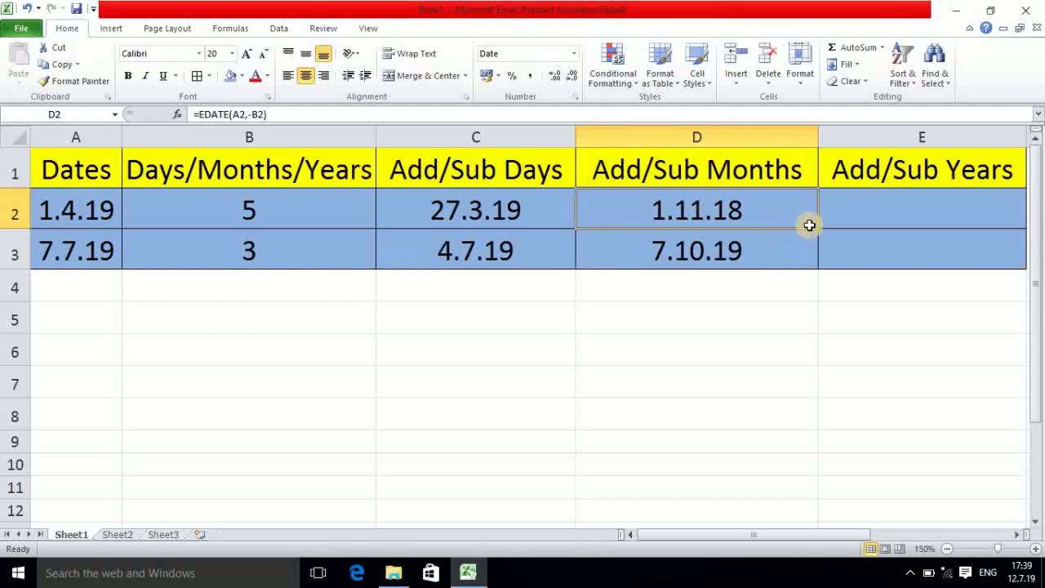
drag(818, 229, 817, 256)
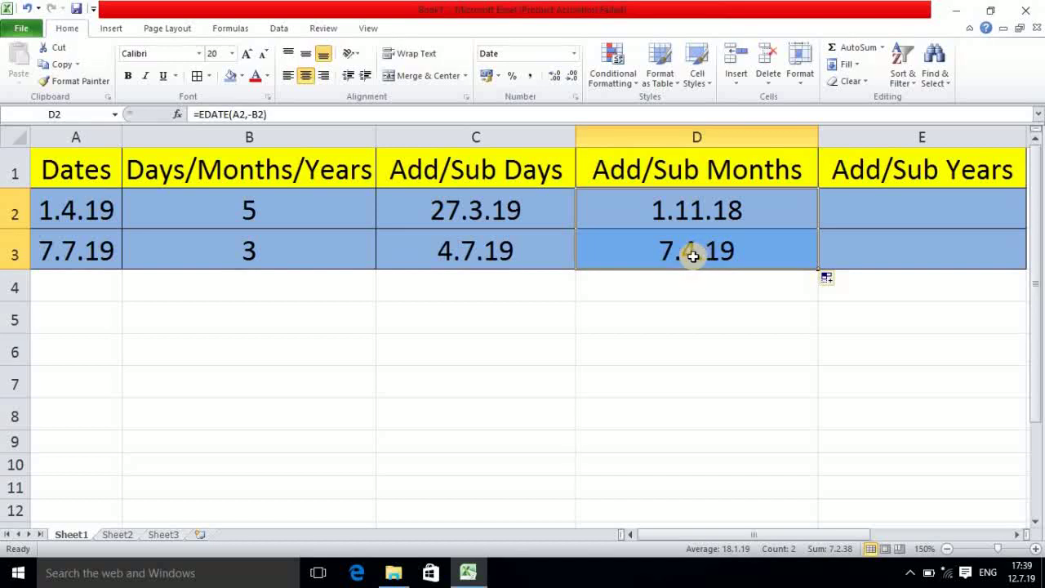
Enter =EDATE(A2,B2*12) in E2 to add 5 years, showing 1.4.24.
click(882, 203)
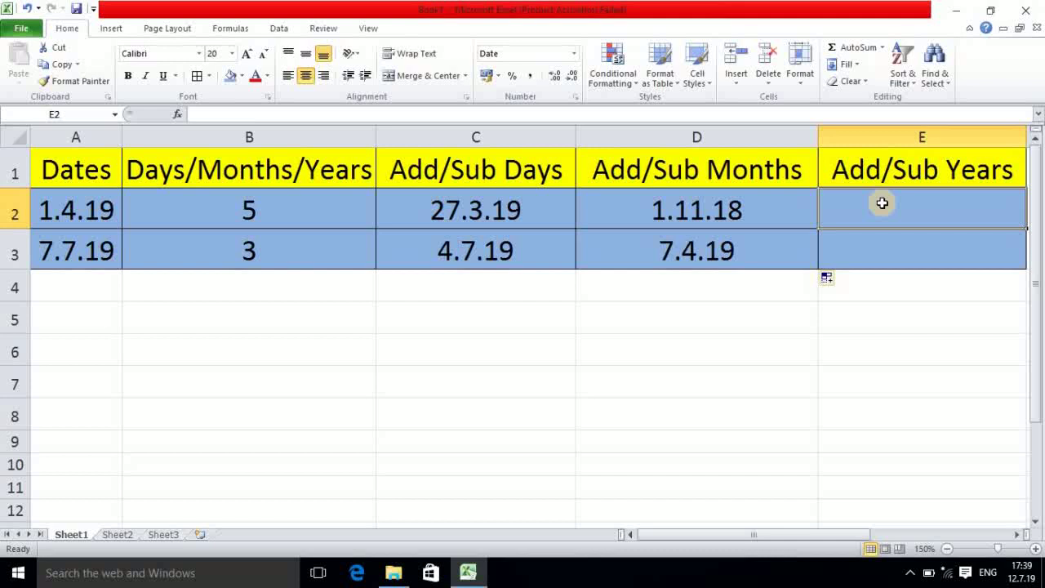
text(=edate)
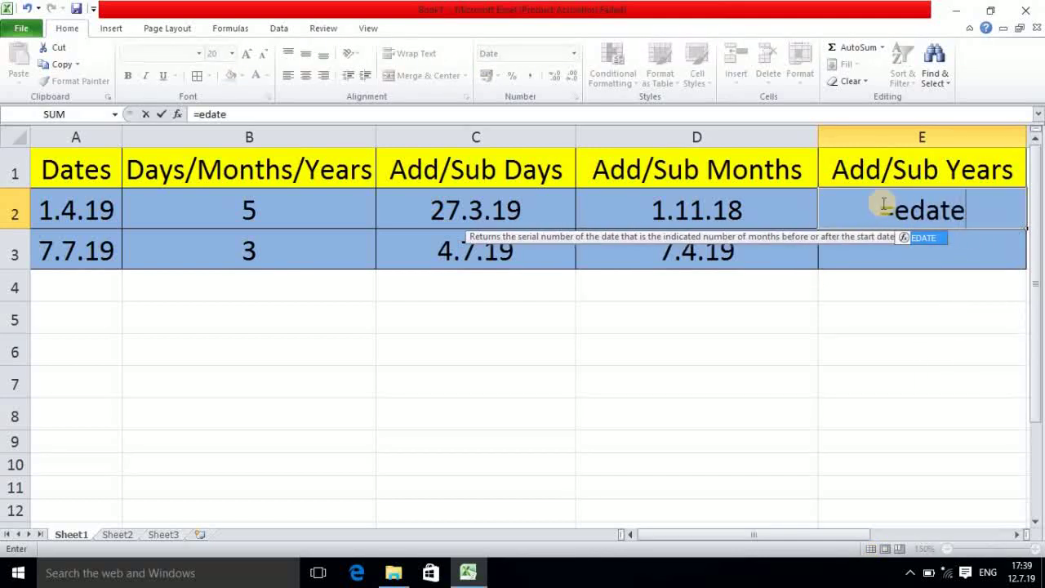
text(()
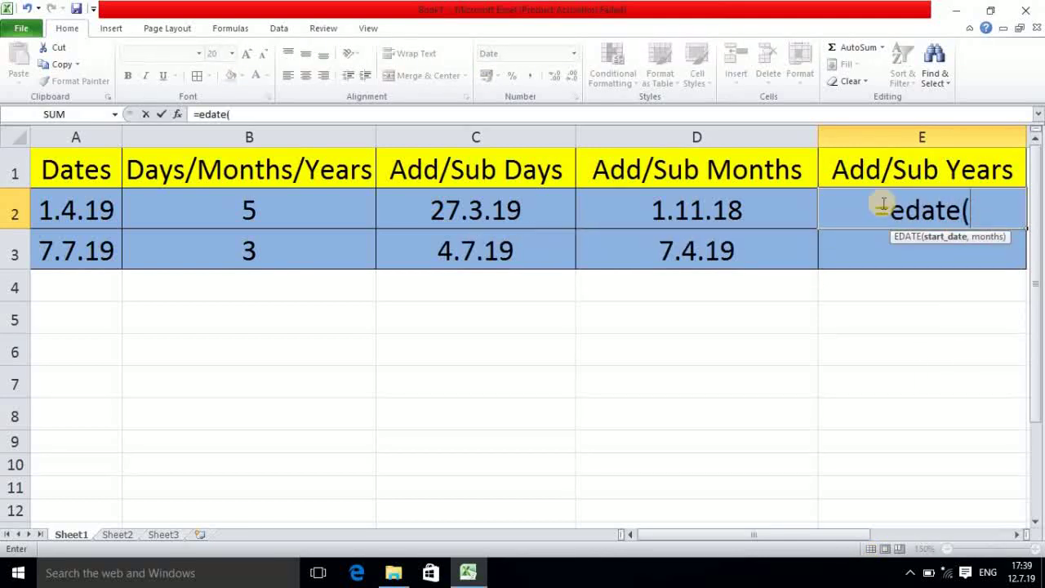
click(91, 212)
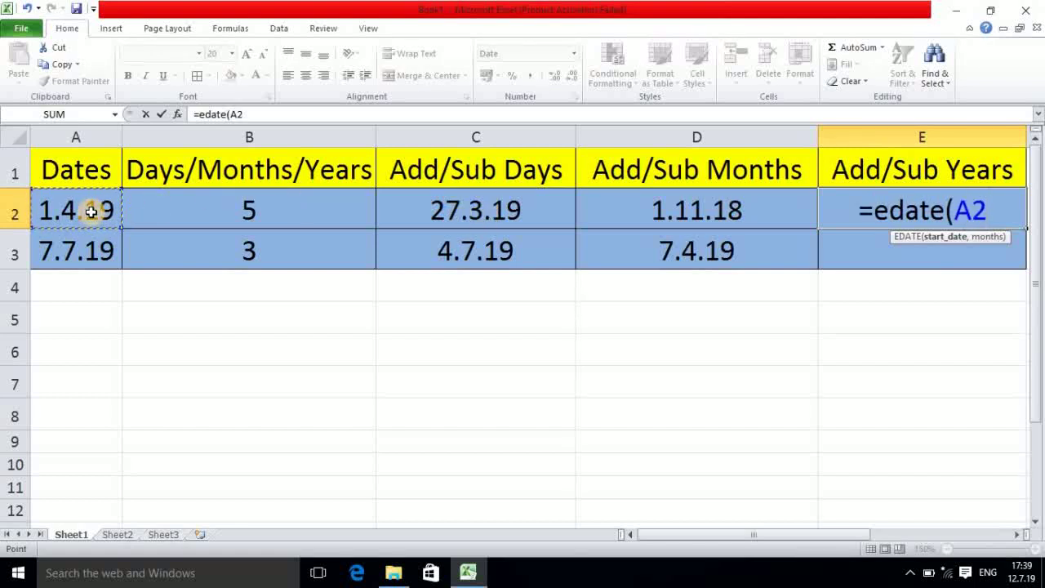
text(,)
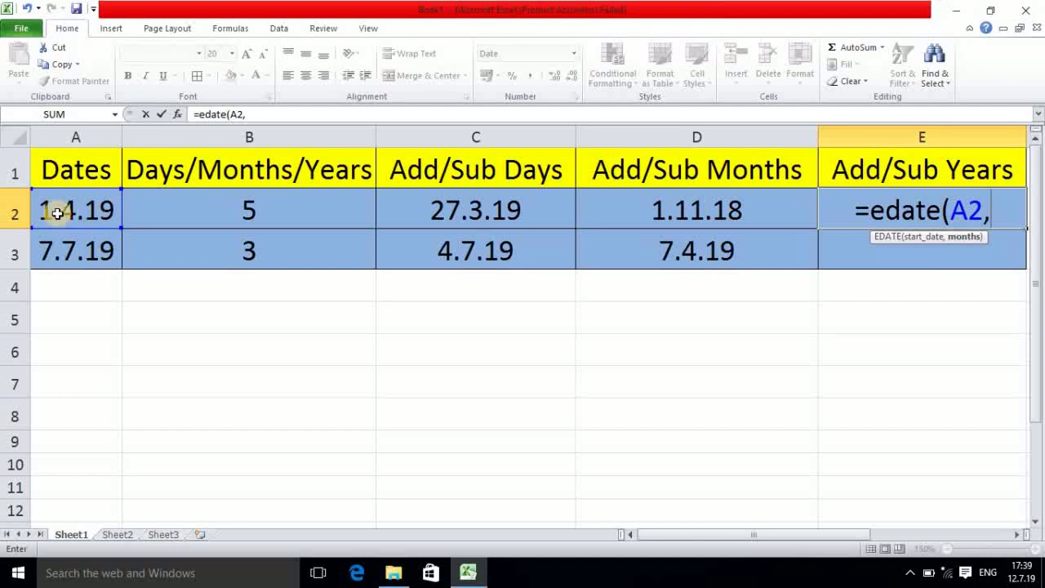
click(244, 213)
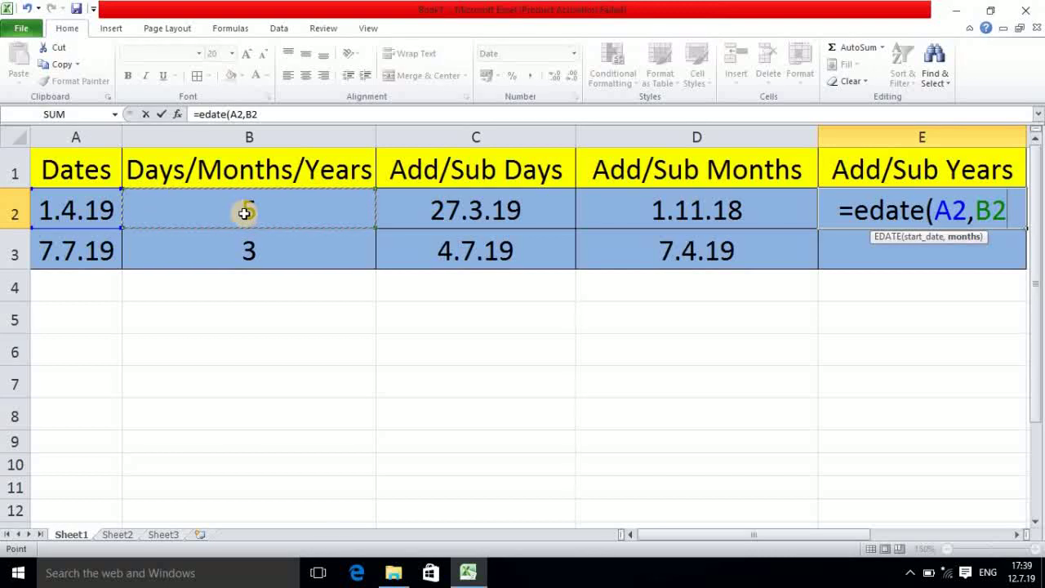
text(*)
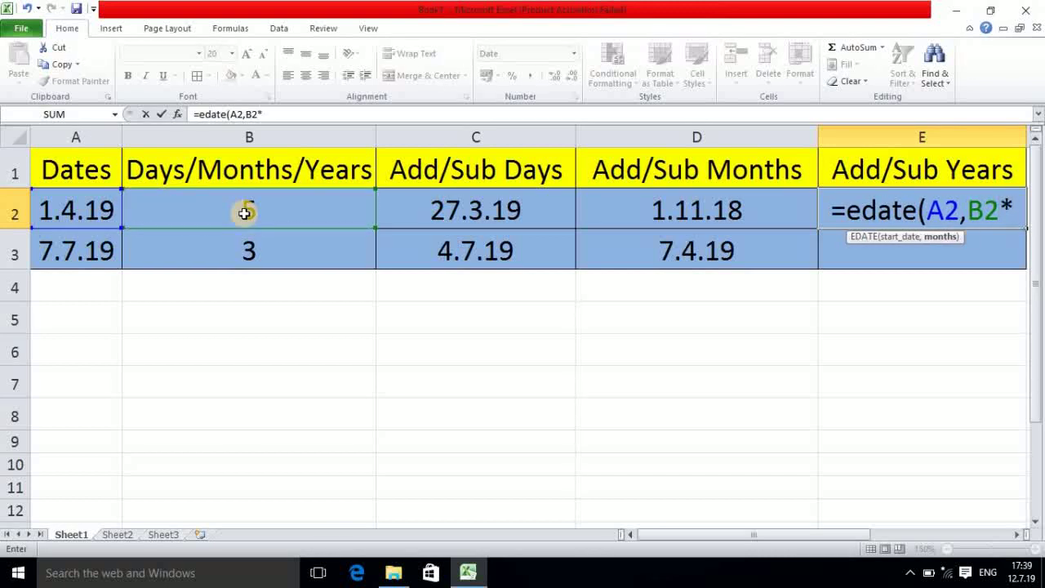
text(12)
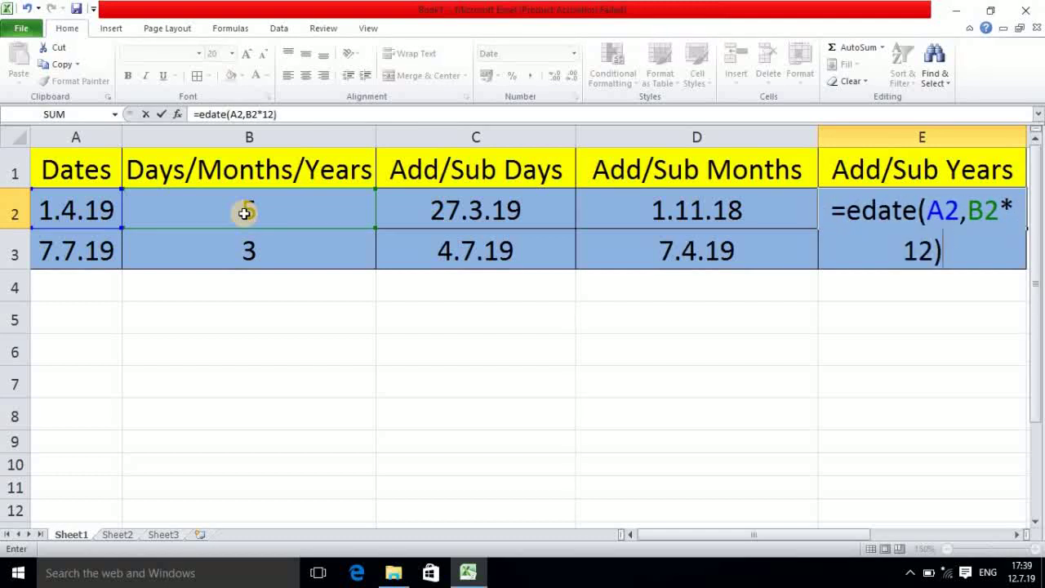
key(Return)
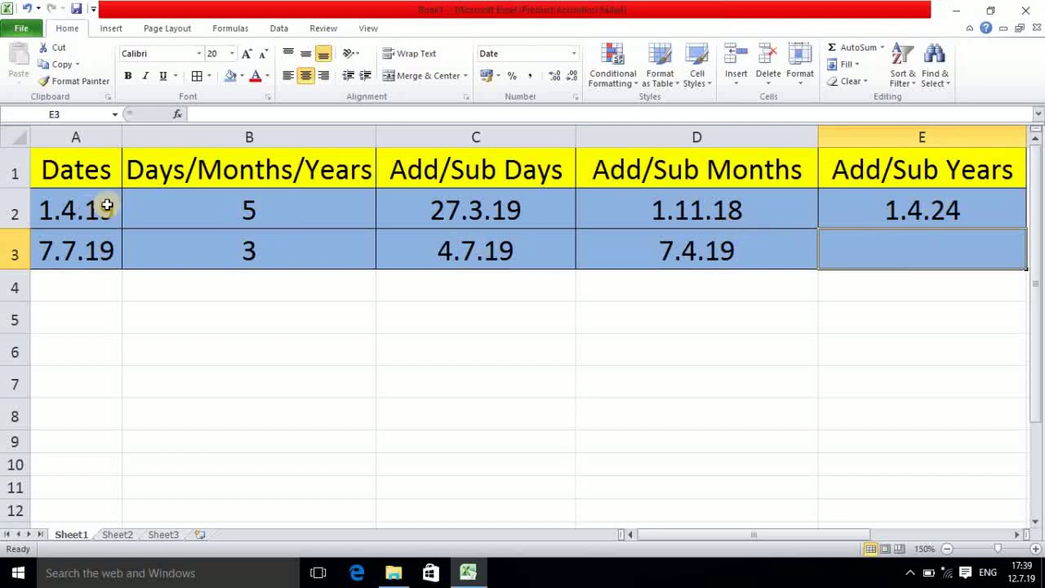
Fill the E2 years formula down to E3, showing 7.7.22.
click(983, 218)
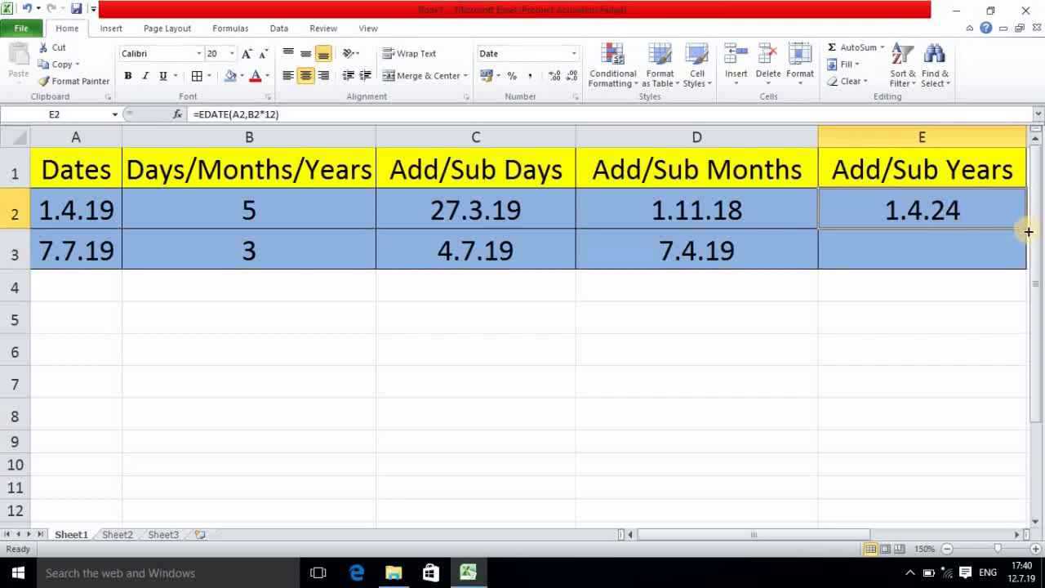
drag(1025, 231, 1020, 263)
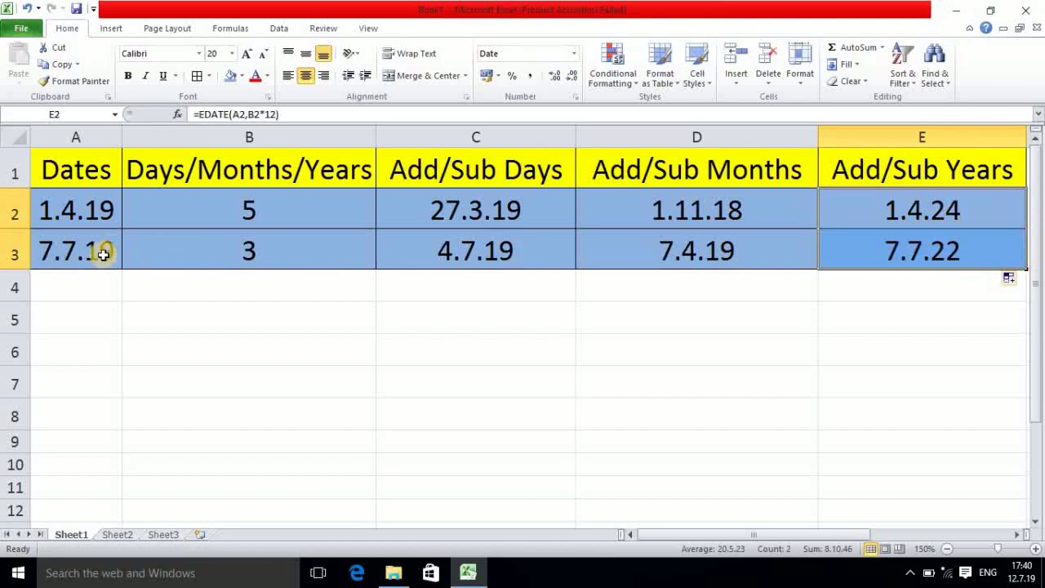
click(944, 211)
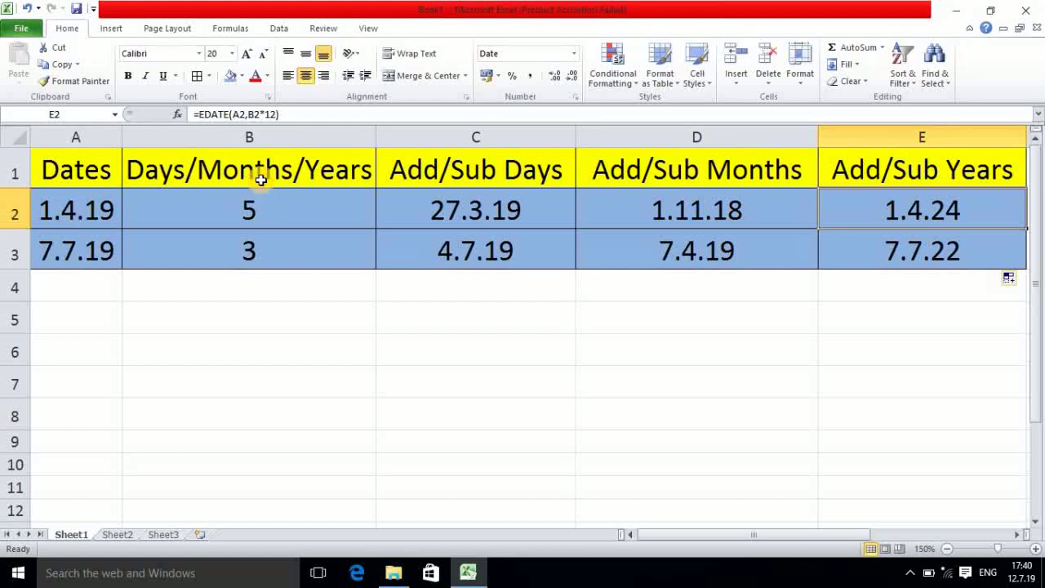
Rewrite E2 as =EDATE(A2,-B2*12) and fill it to E3, giving 1.4.14 and 7.7.16.
double_click(971, 218)
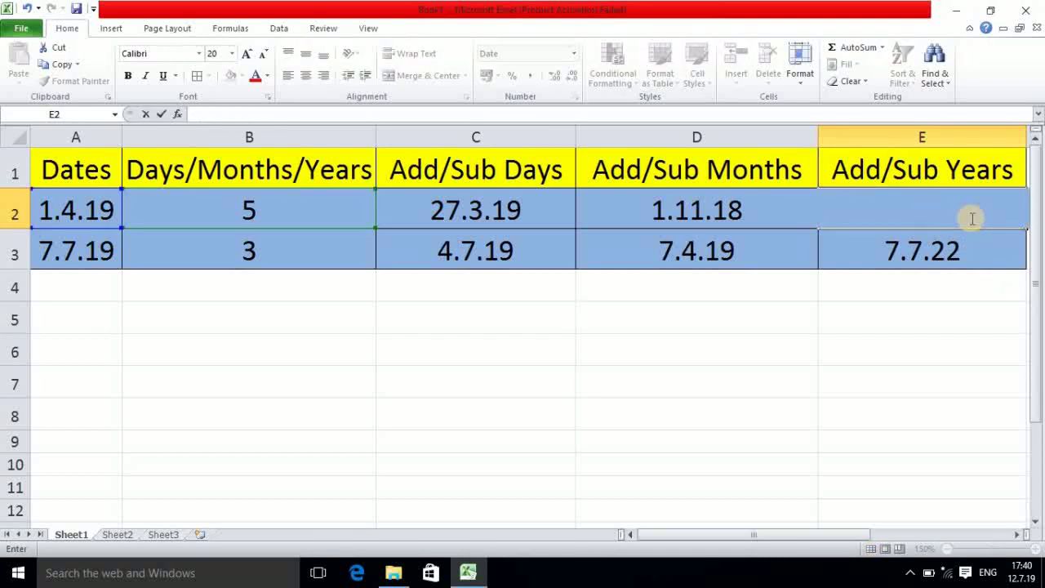
text(=eda)
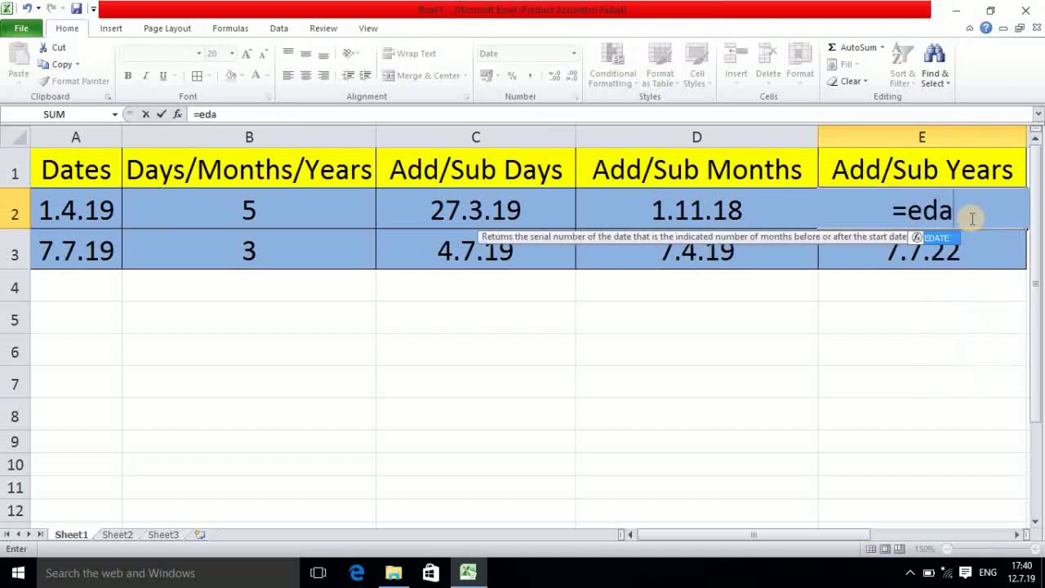
text(te()
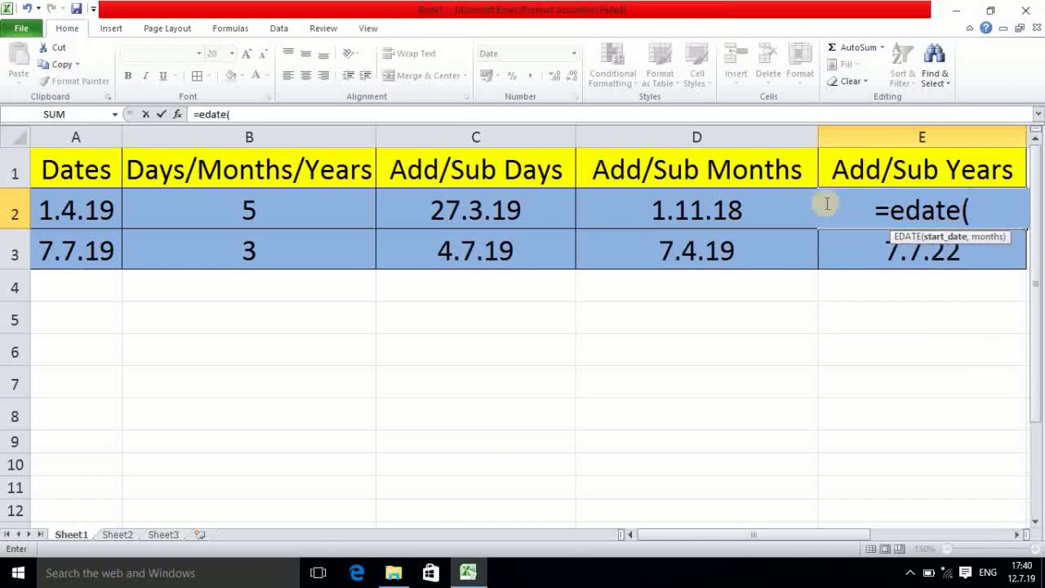
click(95, 212)
text(,)
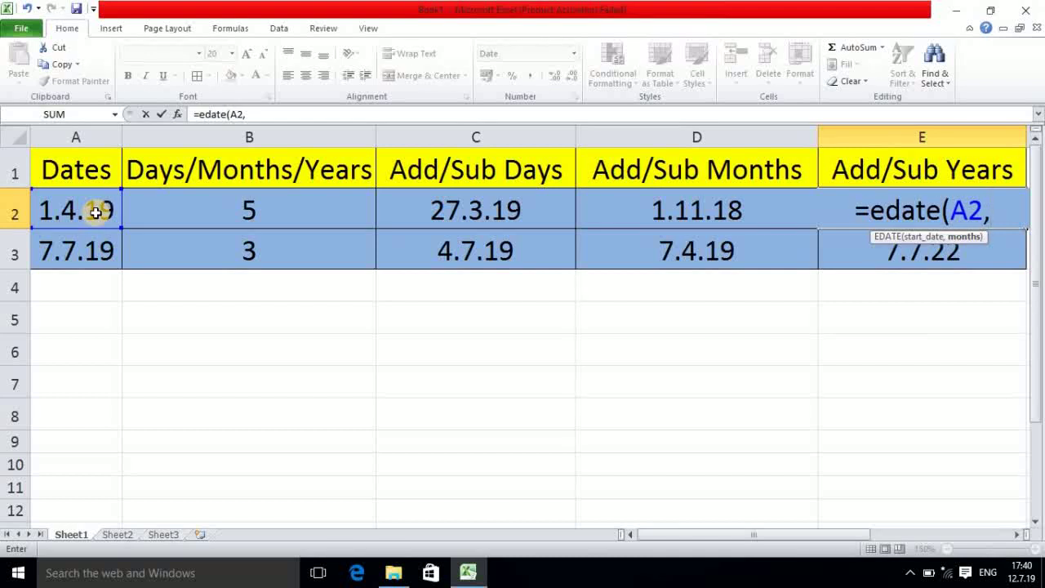
text(-)
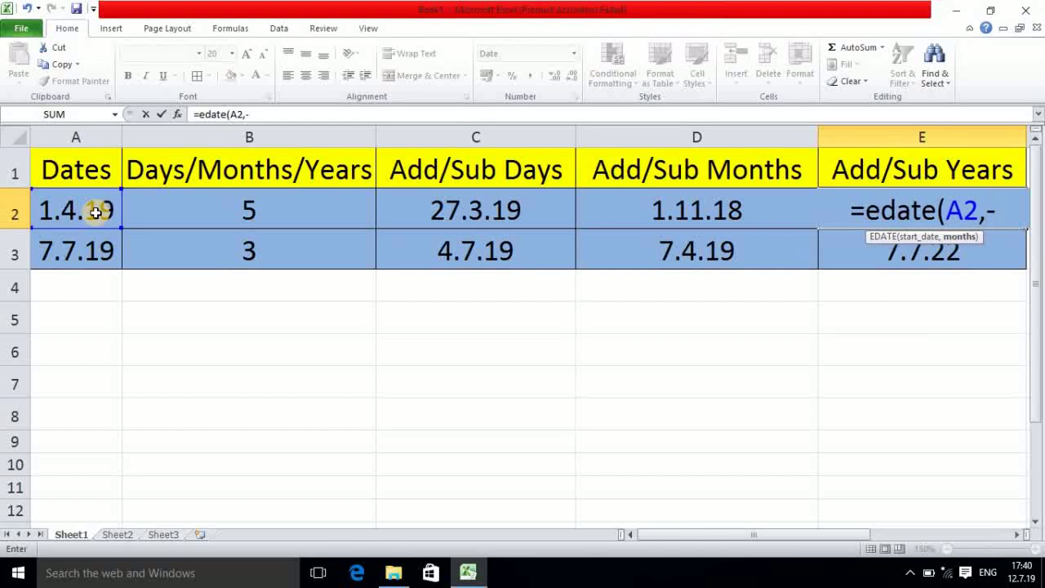
click(258, 214)
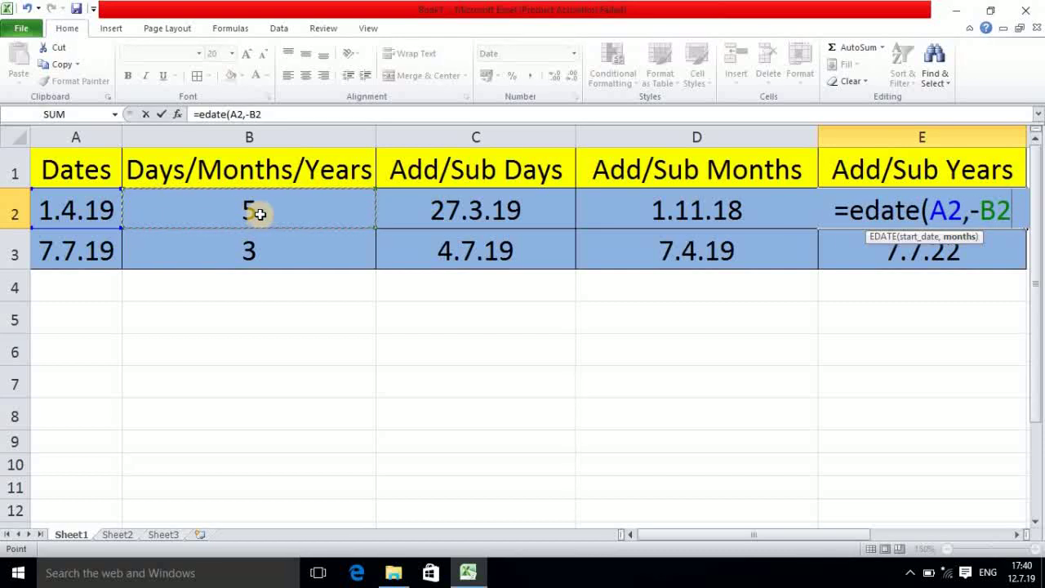
text(*12)
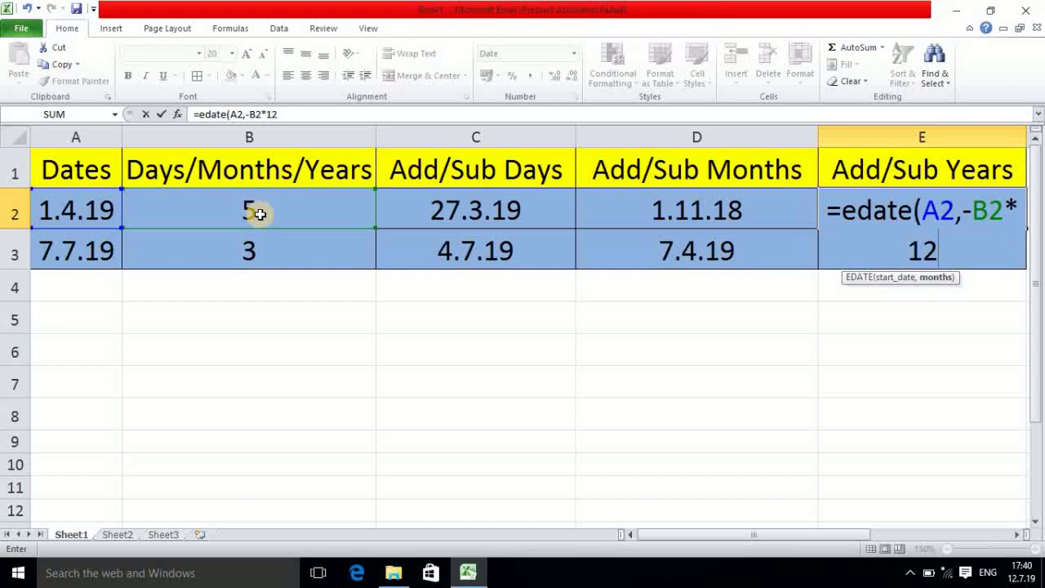
text())
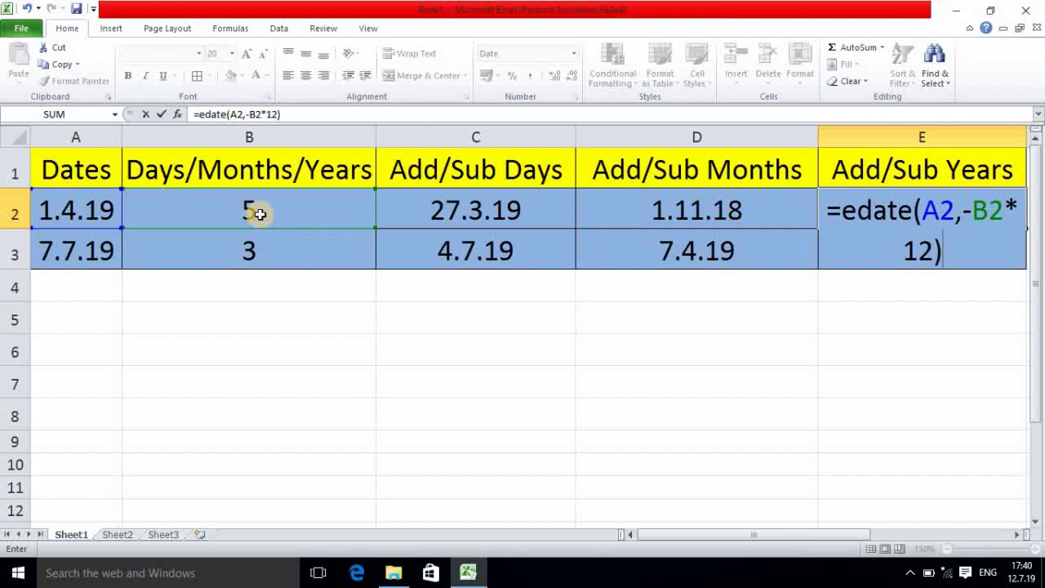
key(Return)
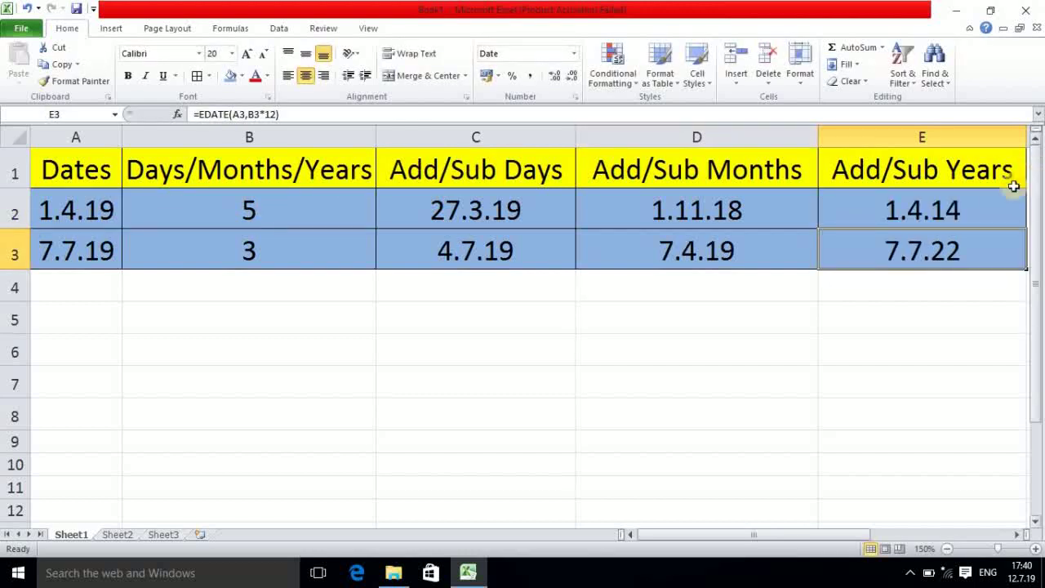
click(971, 204)
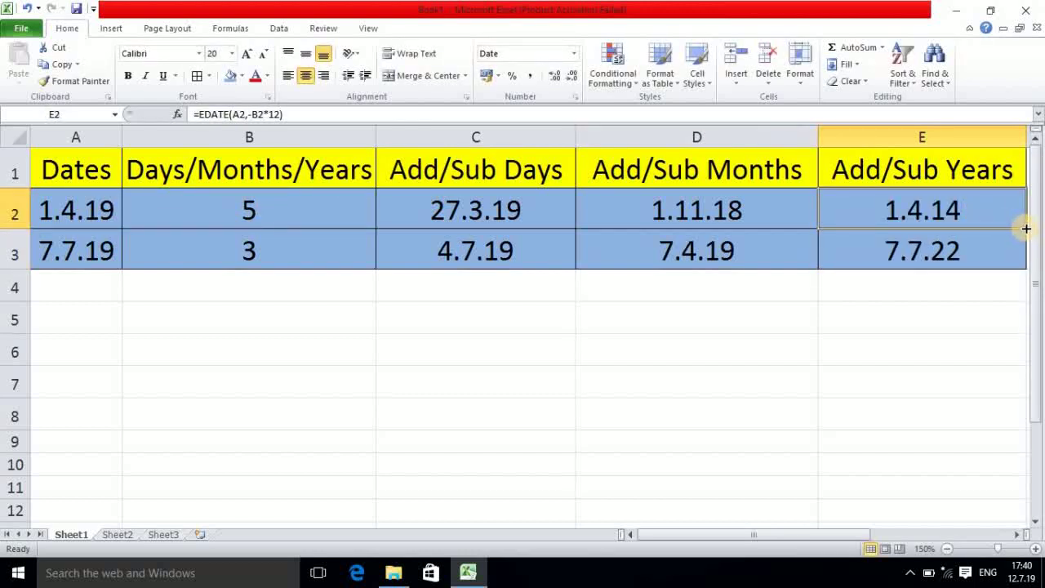
drag(1027, 228, 1020, 261)
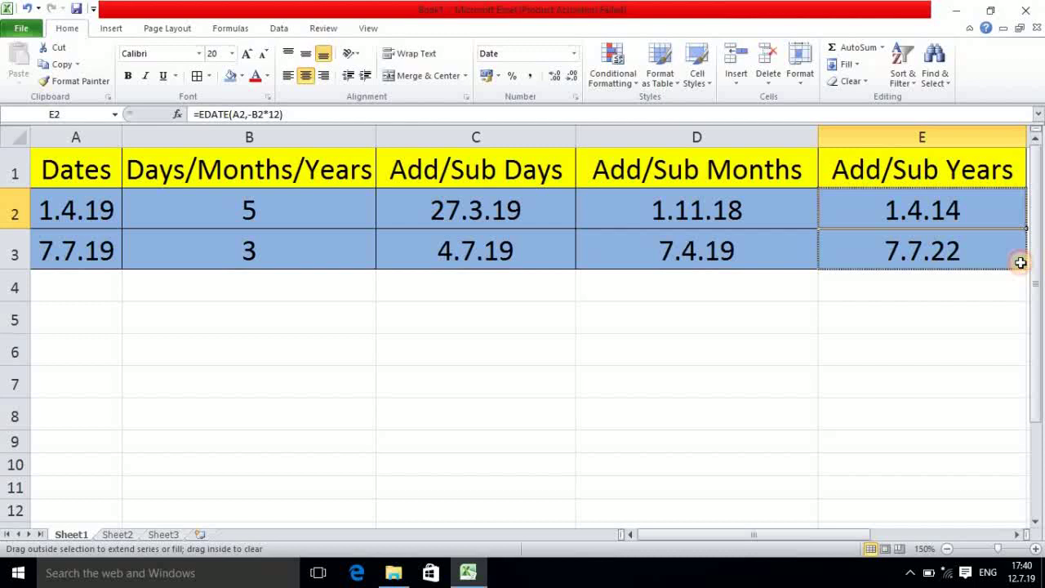
click(982, 208)
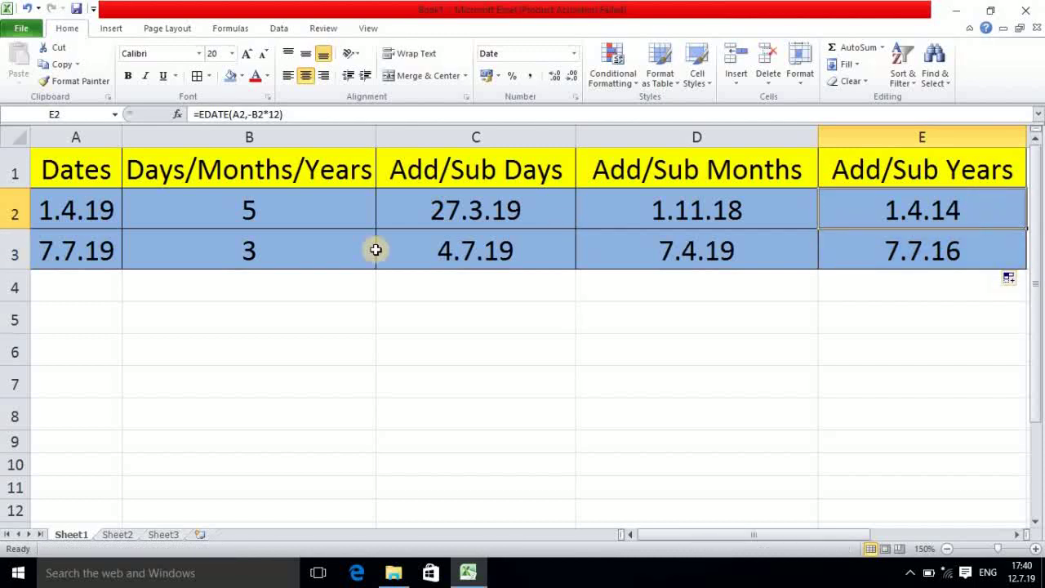